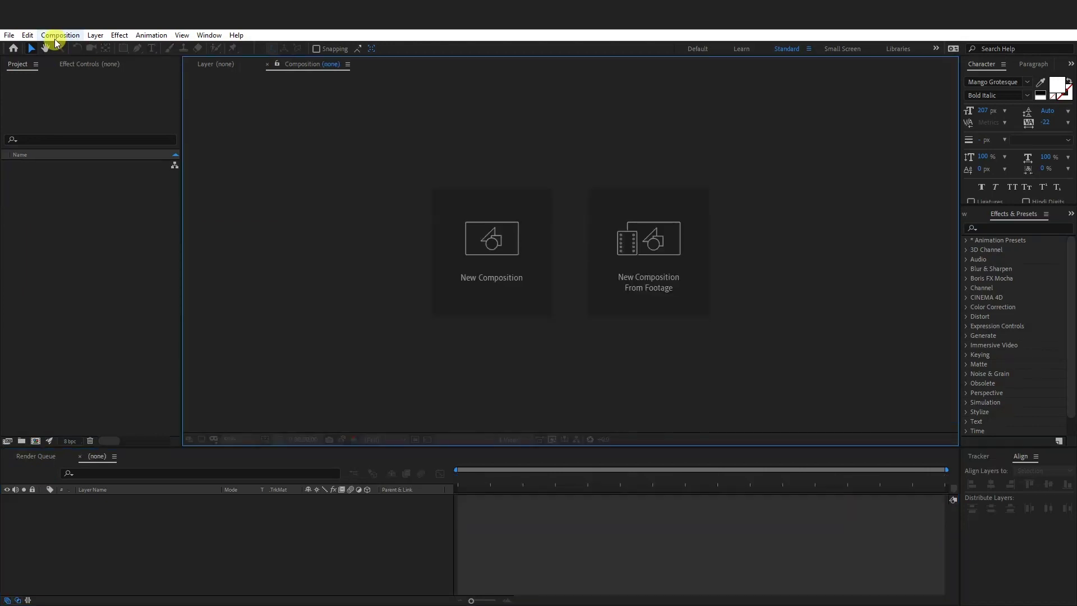
Create a 1980×1080, 12 fps, 15-second composition named 'Typo' with a black background.
click(56, 36)
click(84, 48)
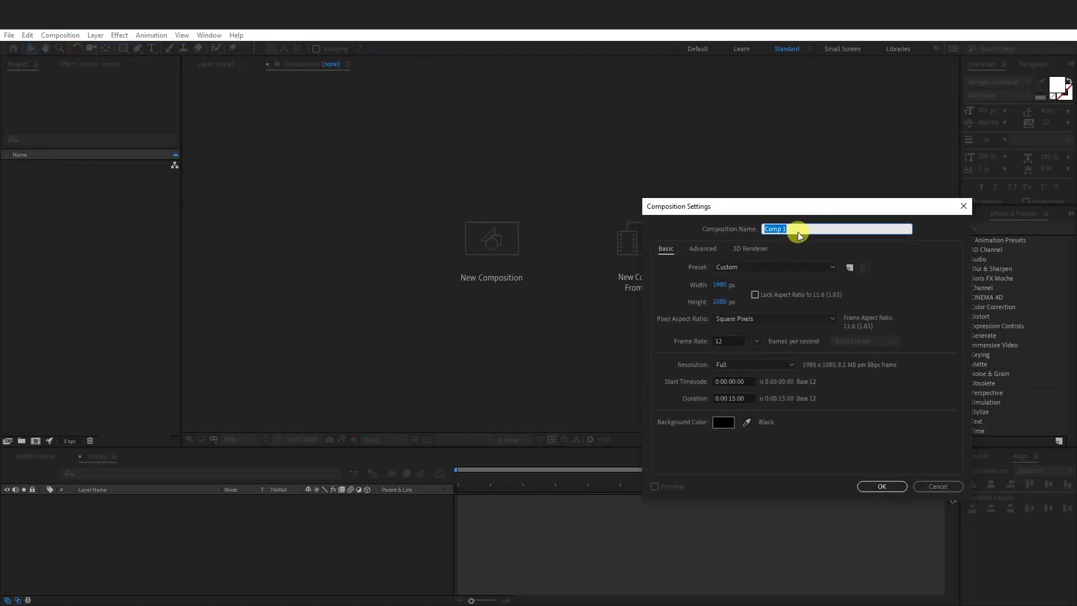
text(Typo)
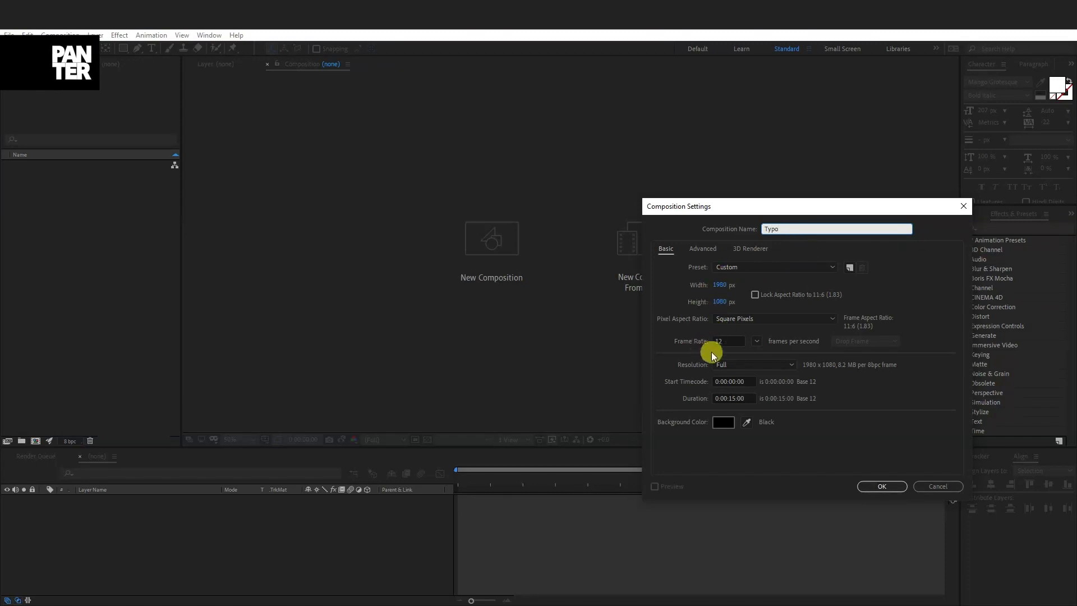
click(723, 339)
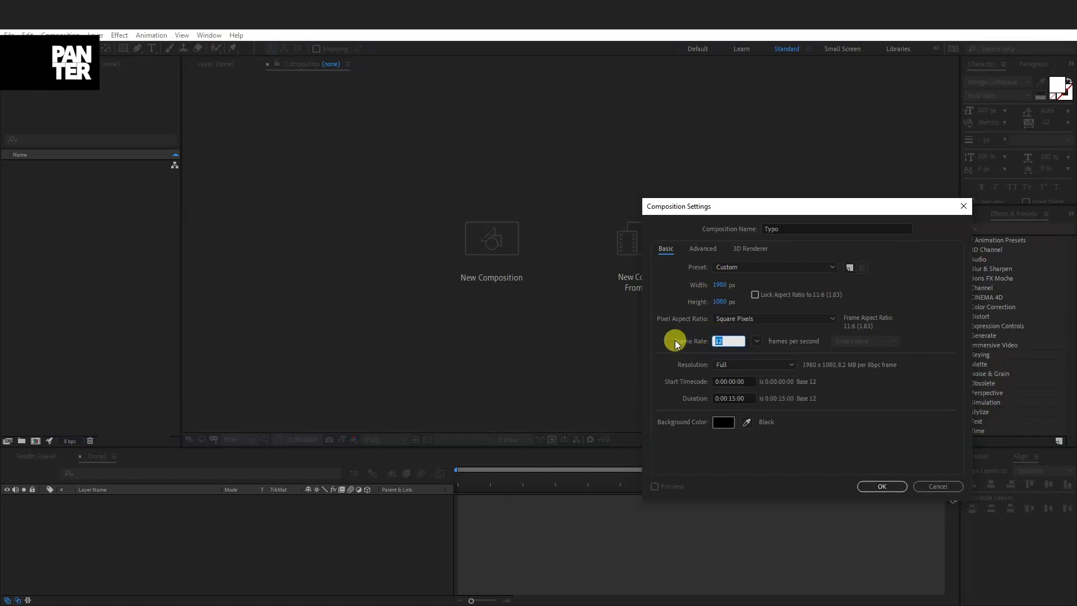
click(871, 486)
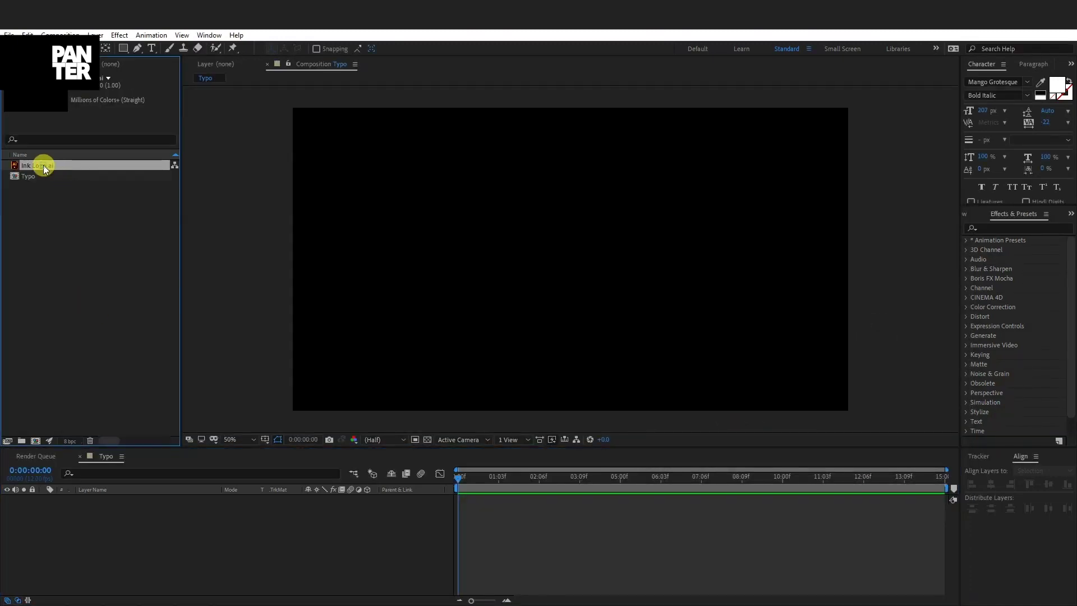
Add Ink Logo.ai to the comp, convert it to a shape layer, and delete the original layer.
mouse_move(42, 165)
mouse_down()
mouse_move(111, 292)
mouse_move(186, 527)
mouse_move(219, 531)
mouse_up()
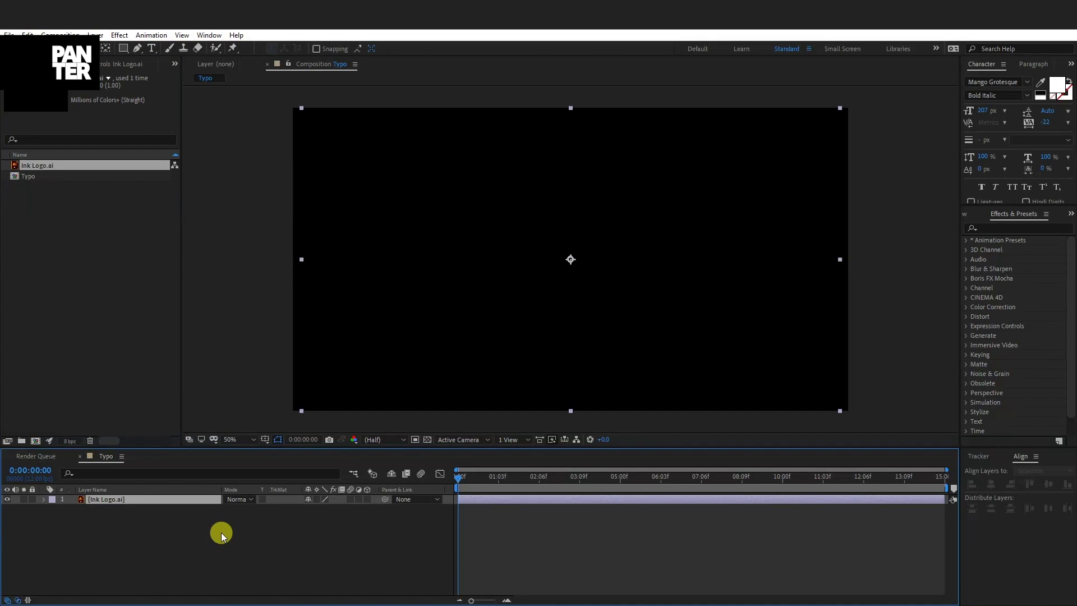
right_click(153, 500)
mouse_move(217, 425)
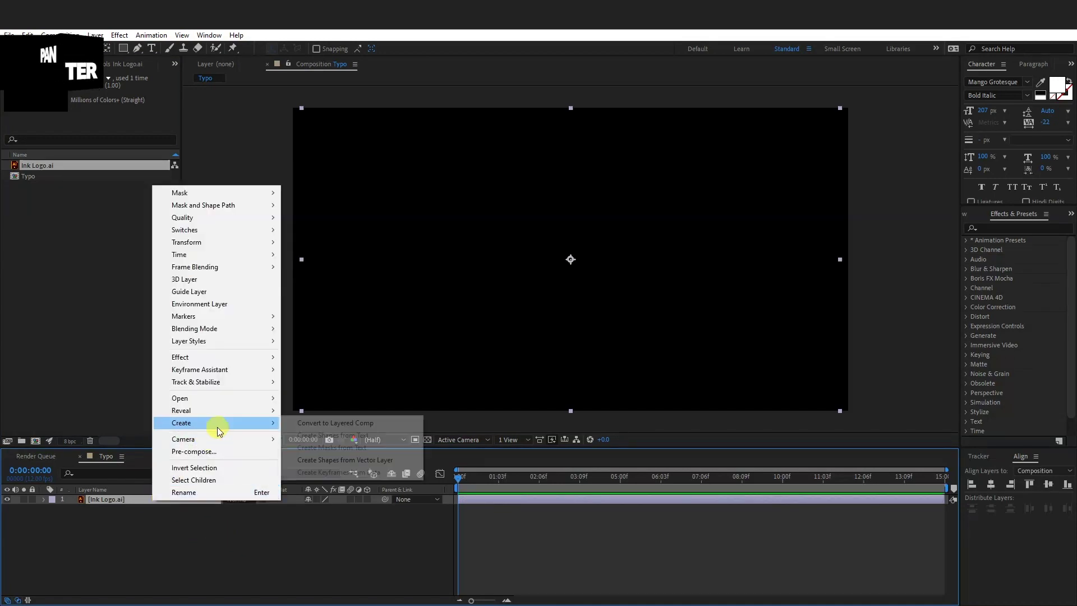
click(356, 460)
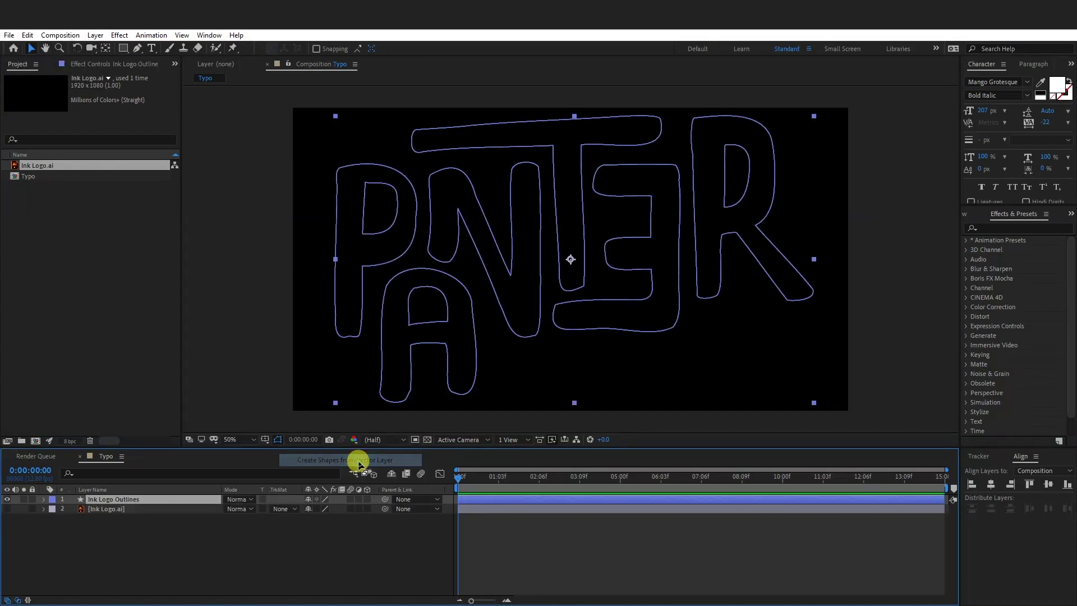
click(125, 508)
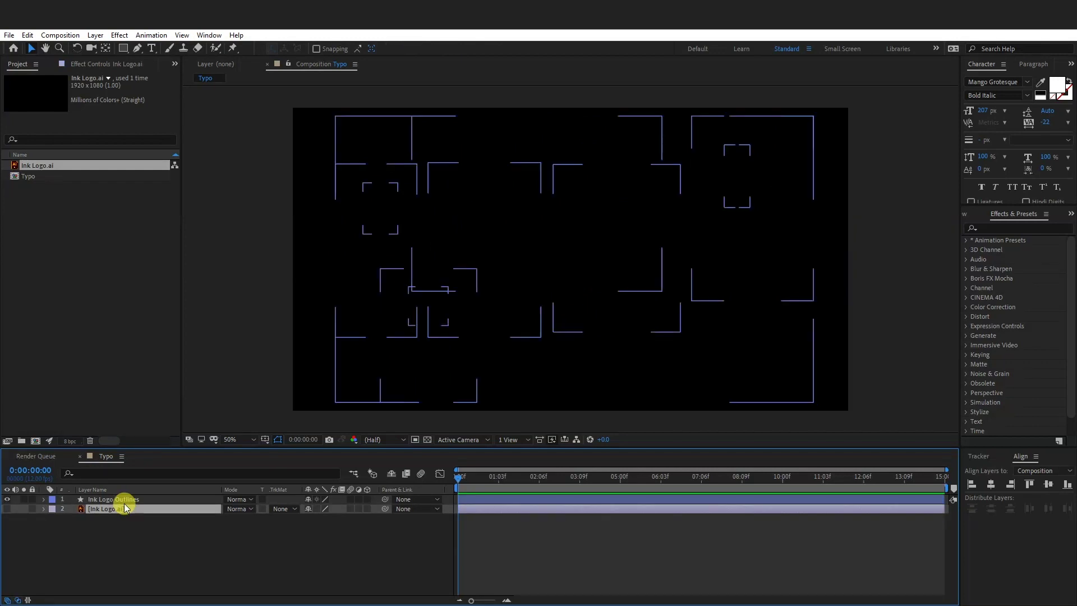
key(Delete)
Fill the Ink Logo Outlines lettering with teal #268FAD.
click(494, 239)
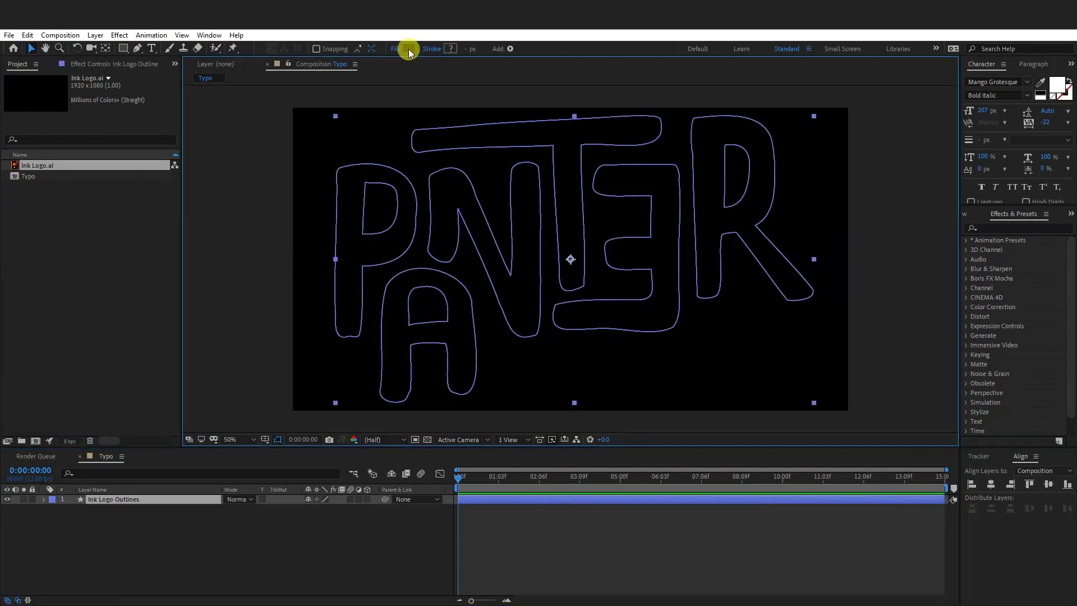
click(408, 49)
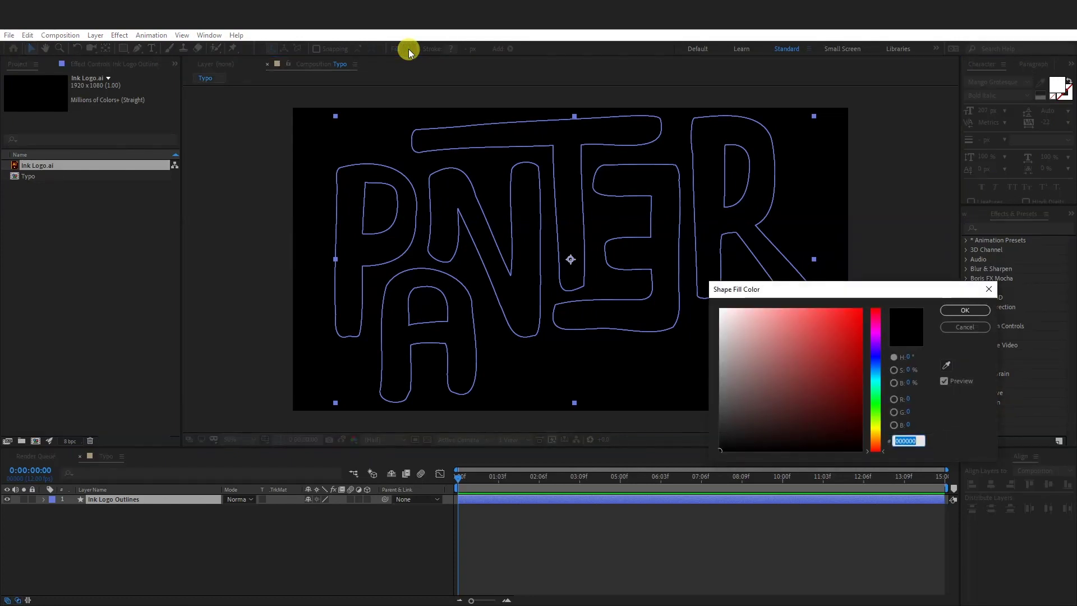
click(873, 373)
click(829, 353)
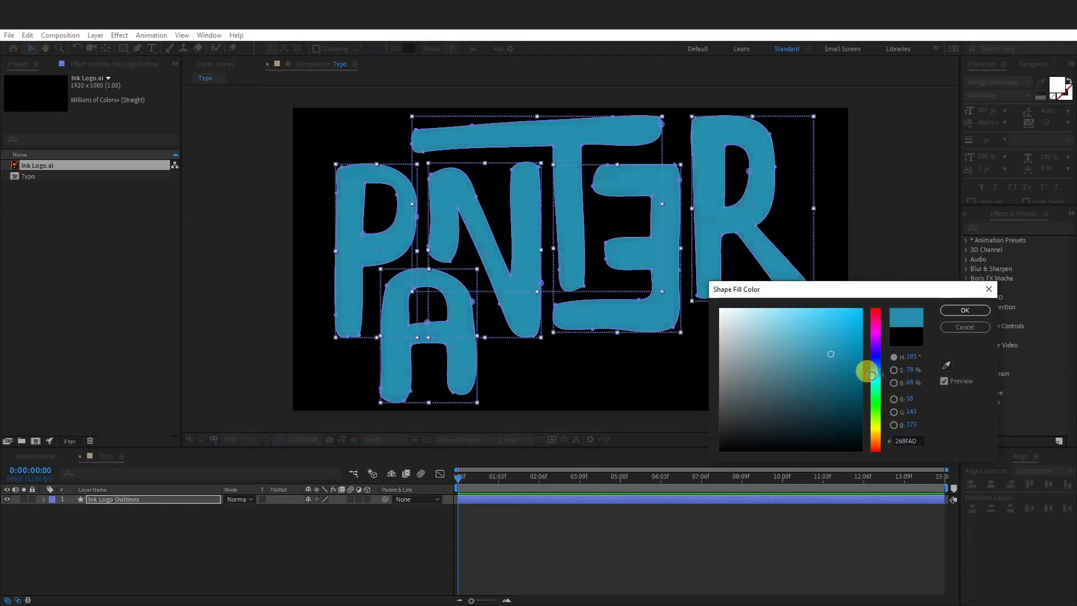
click(965, 310)
click(641, 305)
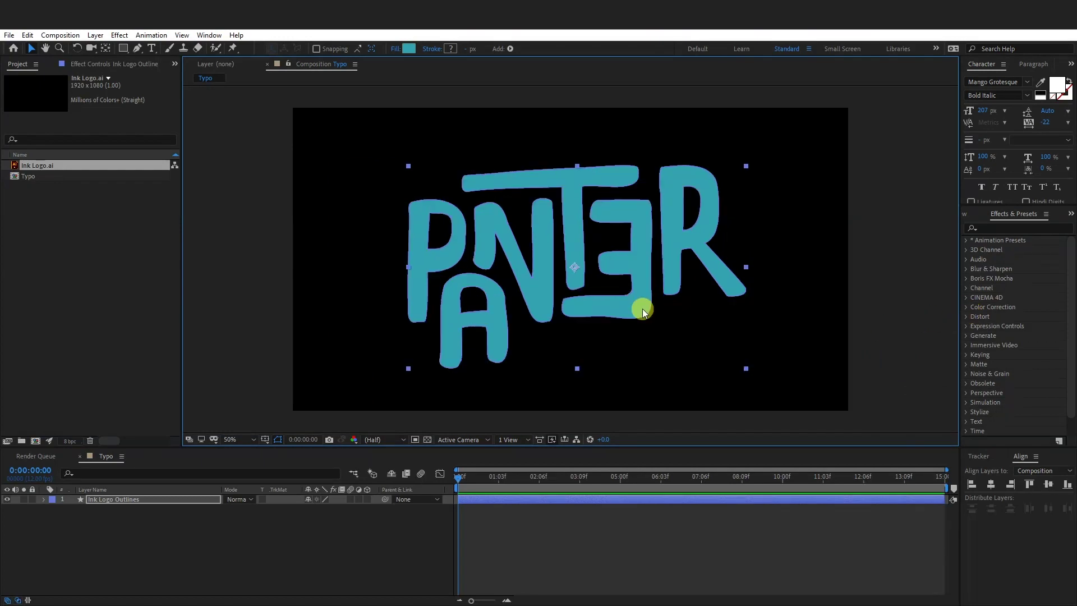
Apply Turbulent Displace to the logo and set its displacement type to Bulge.
click(997, 229)
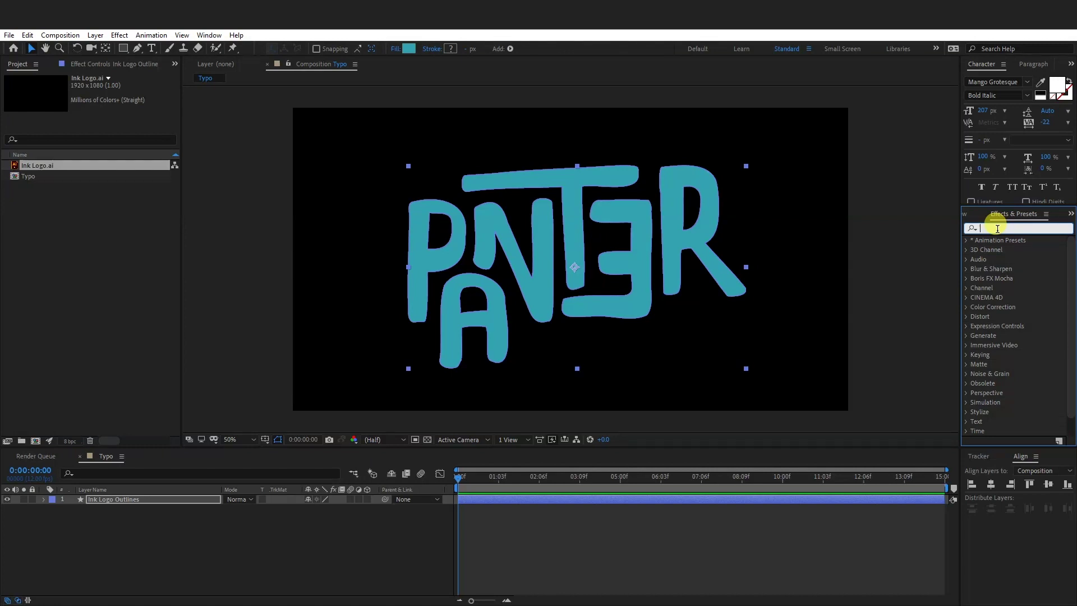
text(turbul)
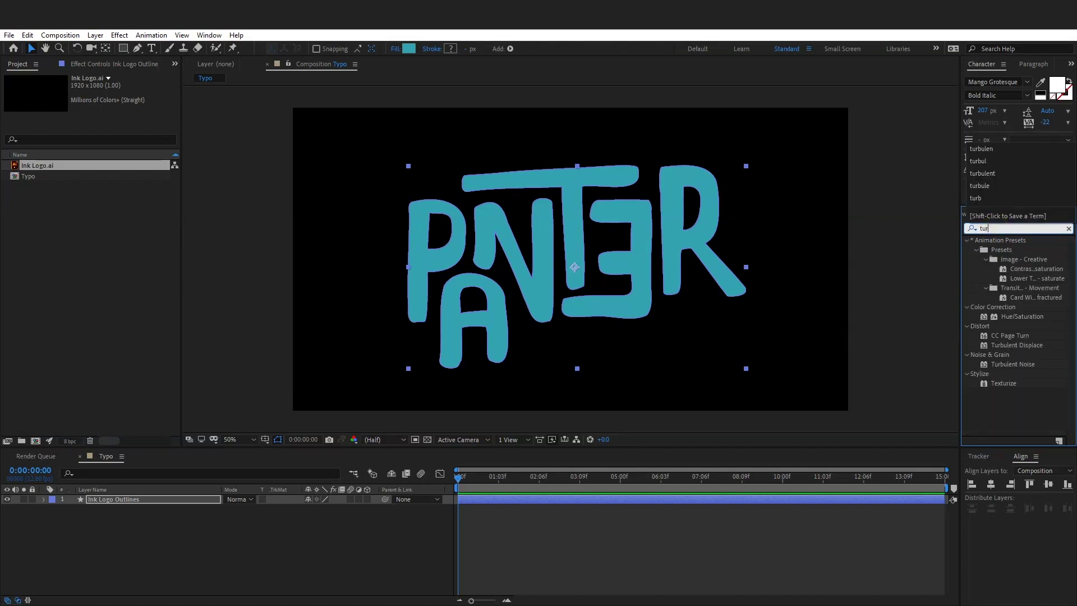
double_click(1029, 249)
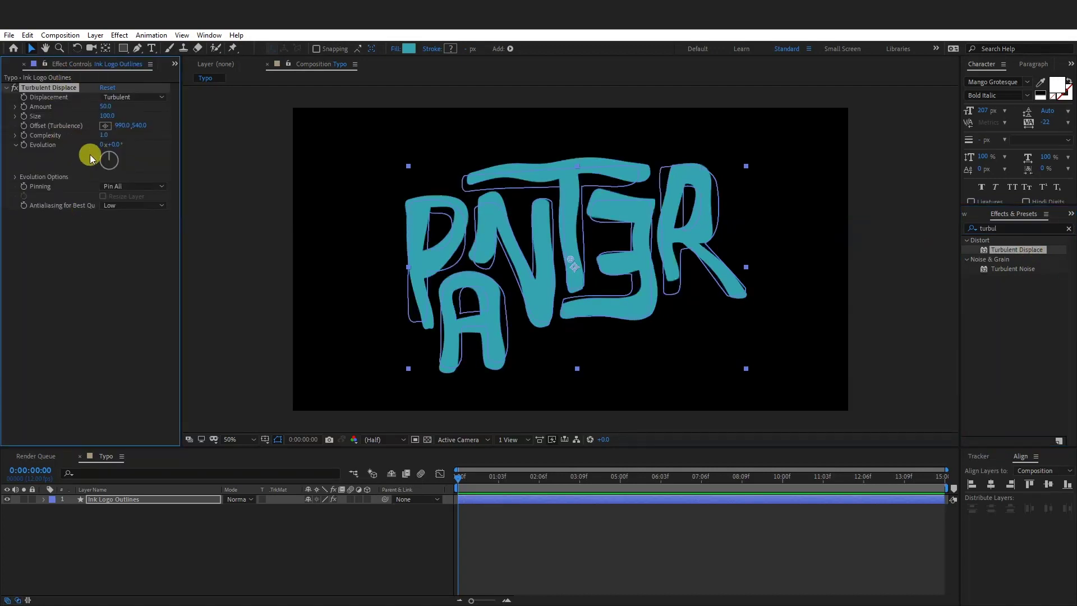
click(118, 96)
click(133, 122)
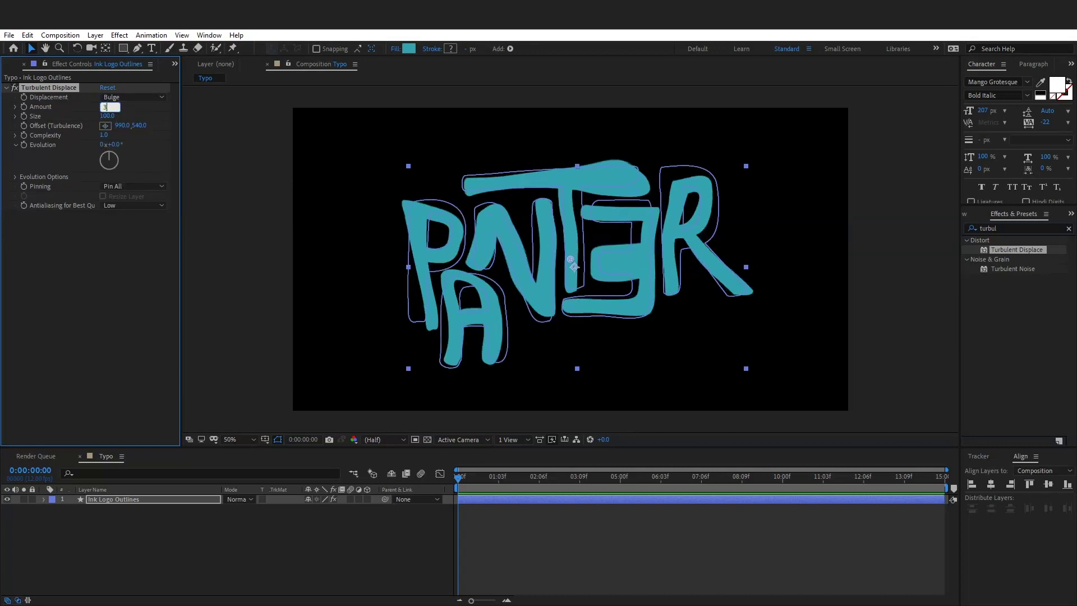
Keep Amount 3 and Size 60, set Complexity to 4, and add an Evolution expression.
click(108, 115)
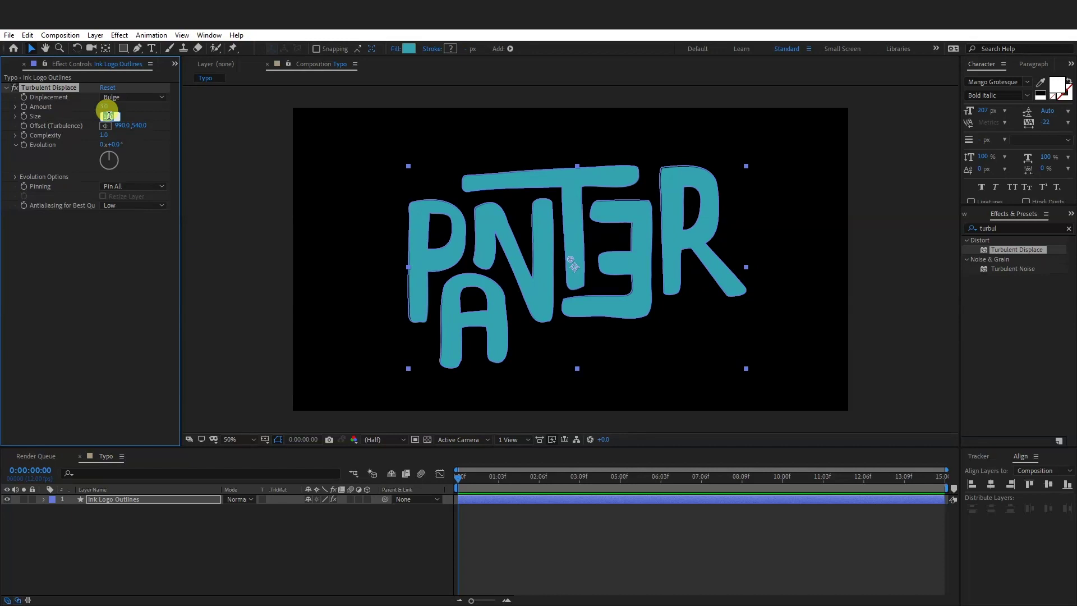
click(107, 115)
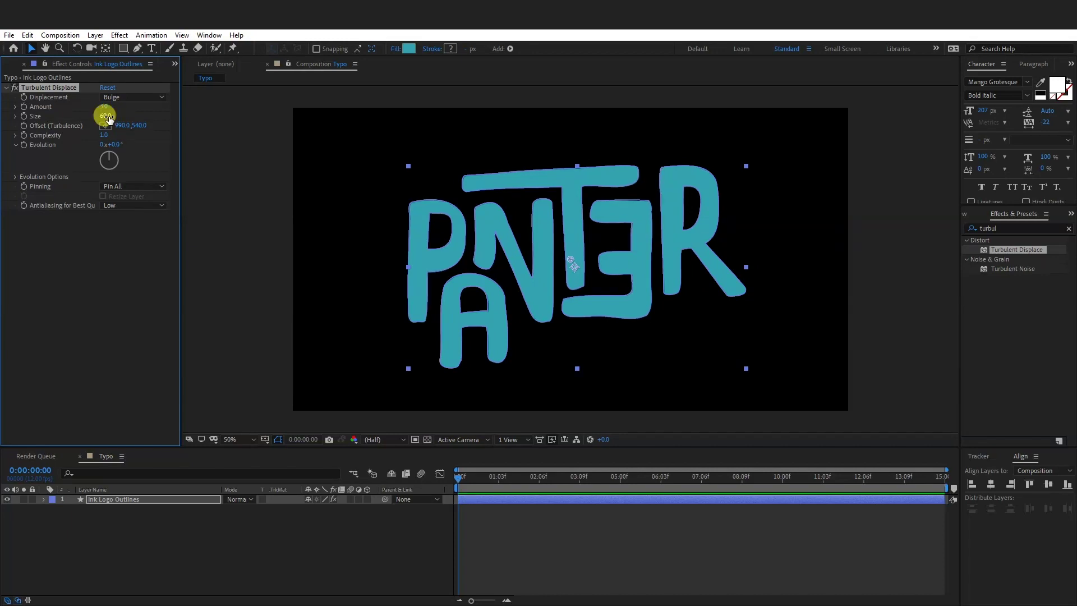
click(104, 135)
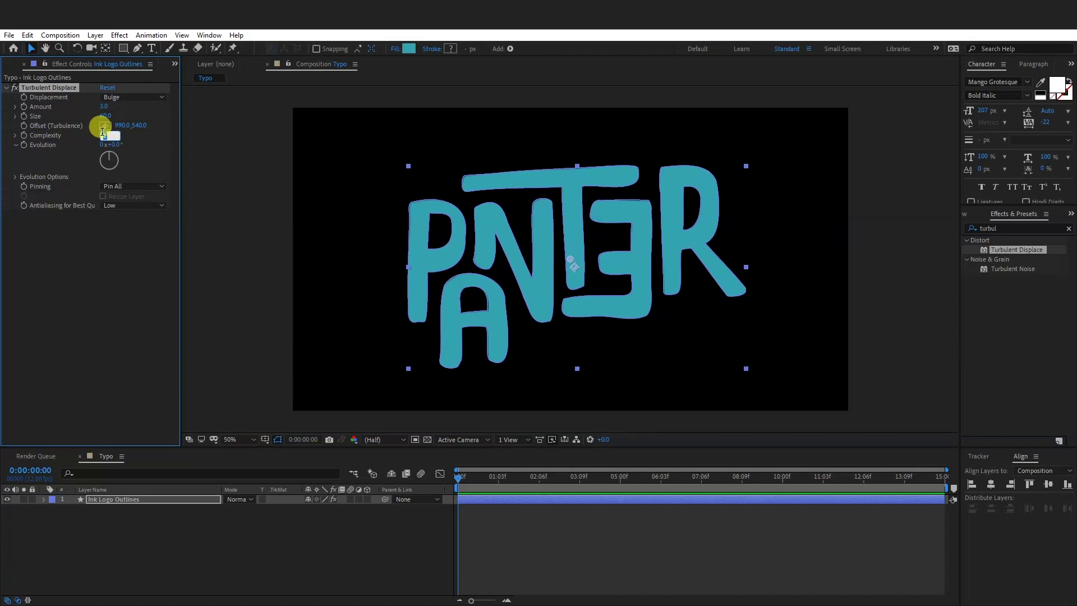
text(4)
key(Return)
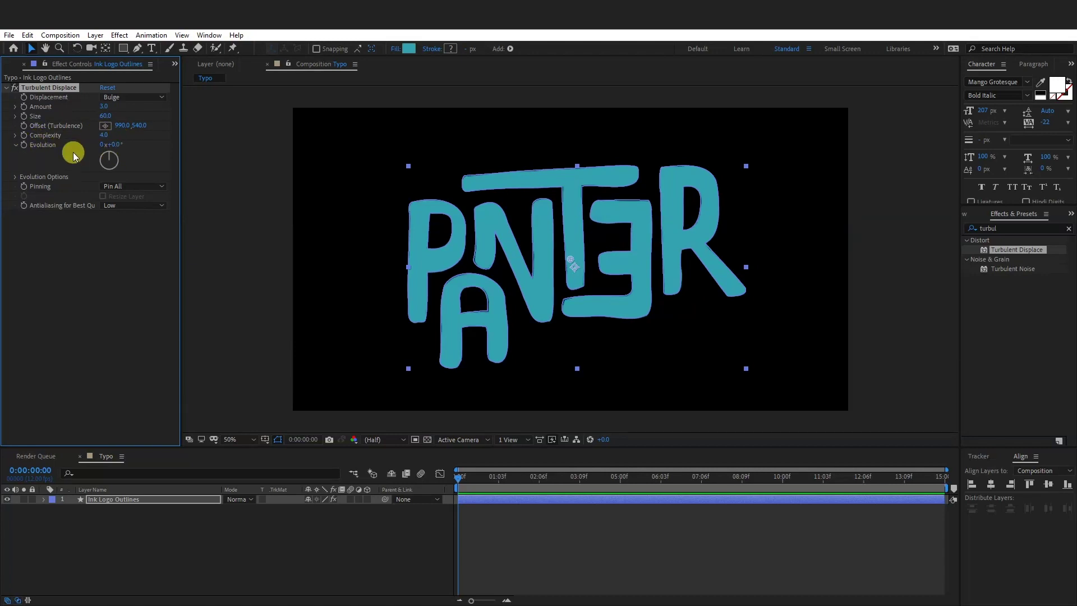
alt+click(24, 146)
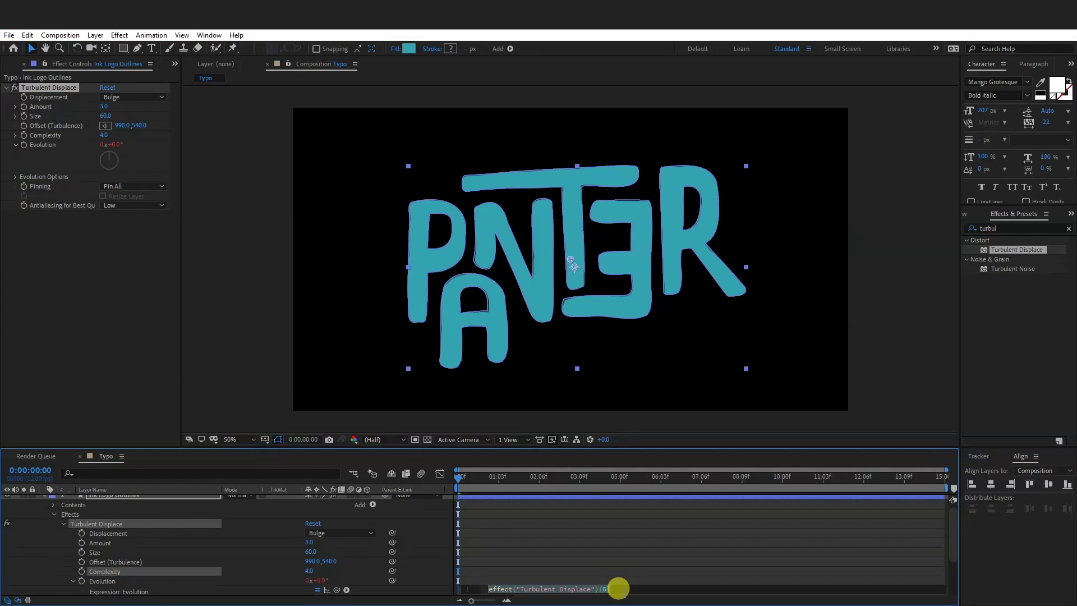
Enter the expression time*400 on Evolution to animate the turbulence.
text(time)
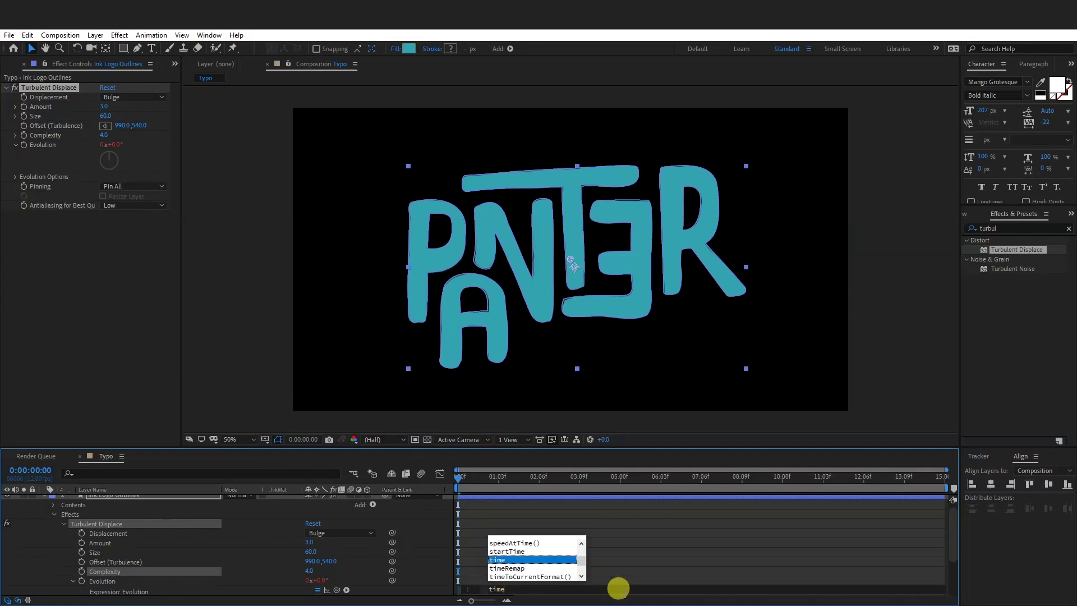
text(*)
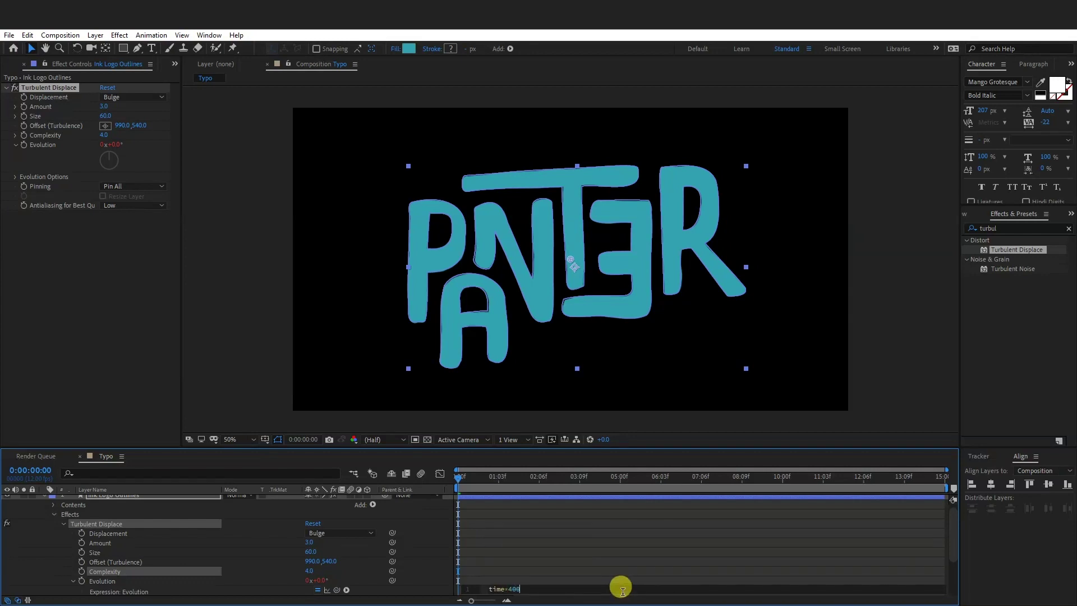
click(547, 540)
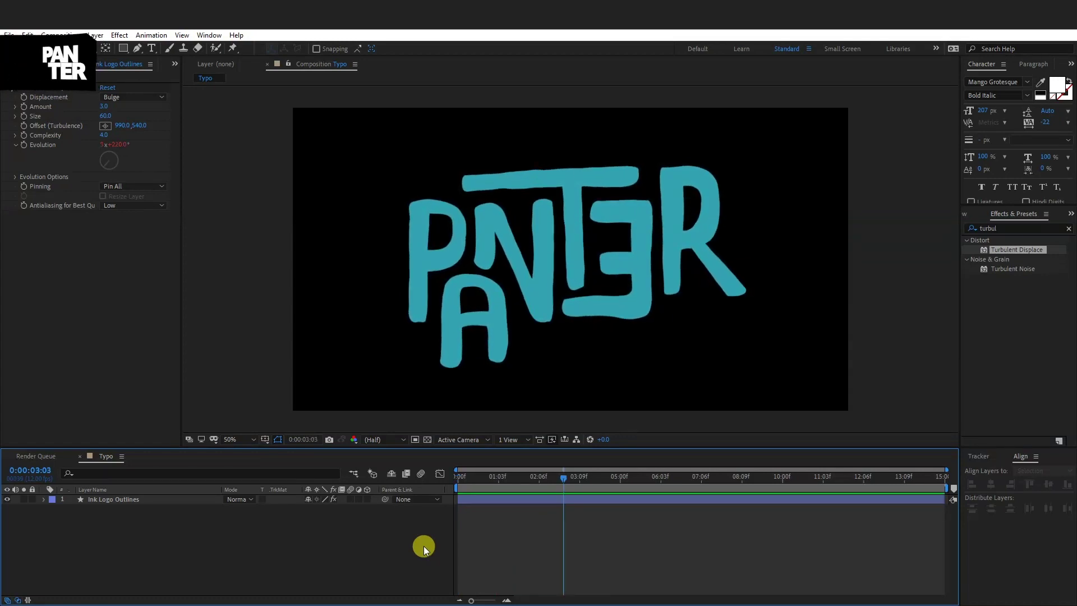
Add a new adjustment layer above the logo.
right_click(259, 546)
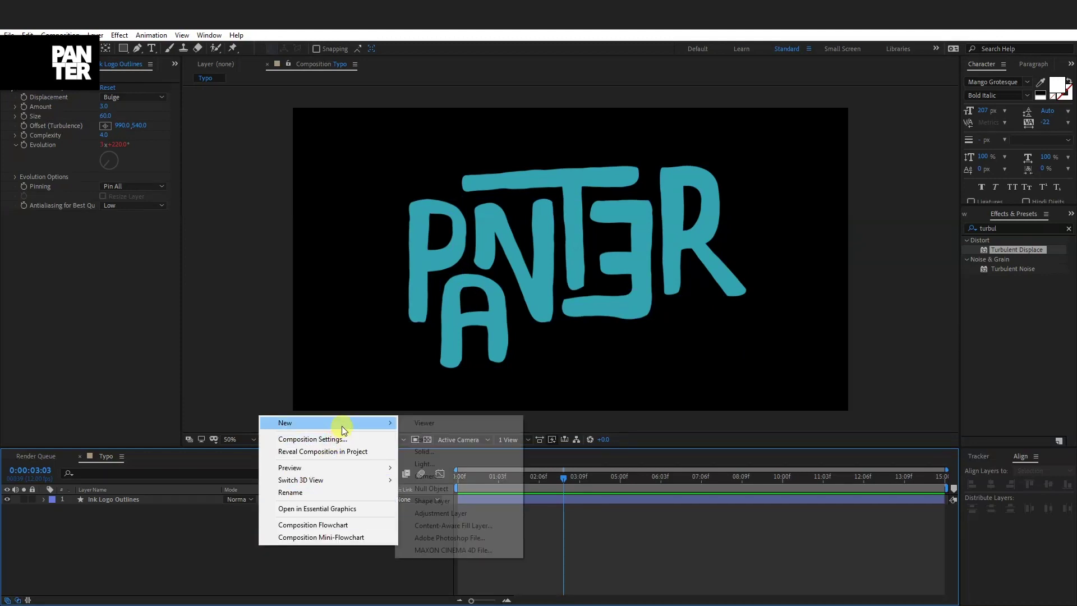
mouse_move(341, 424)
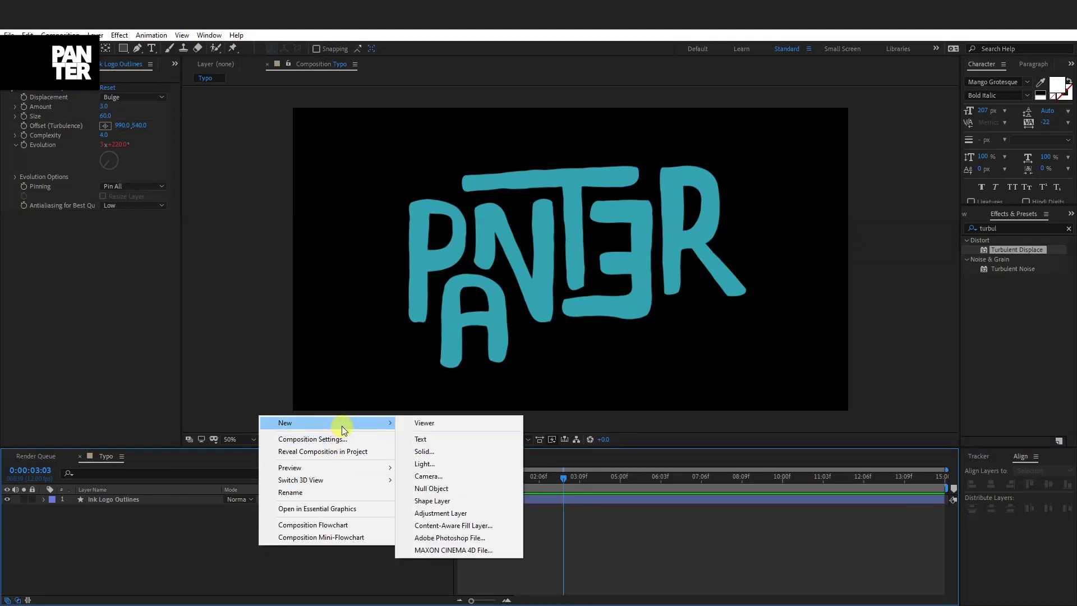
click(467, 514)
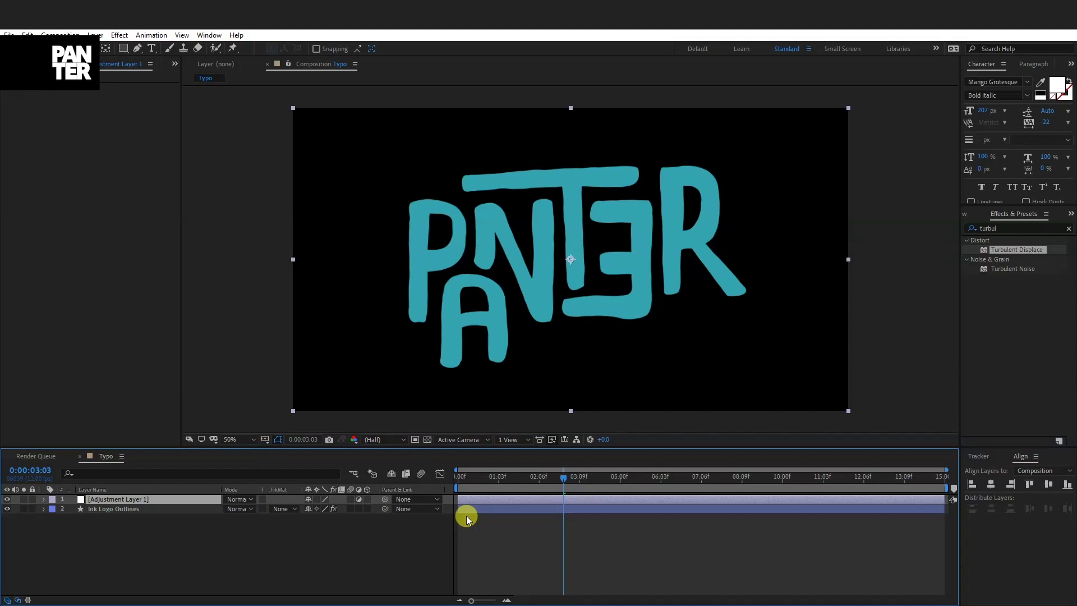
Apply a Fill effect to the adjustment layer and set its colour to black.
click(1068, 229)
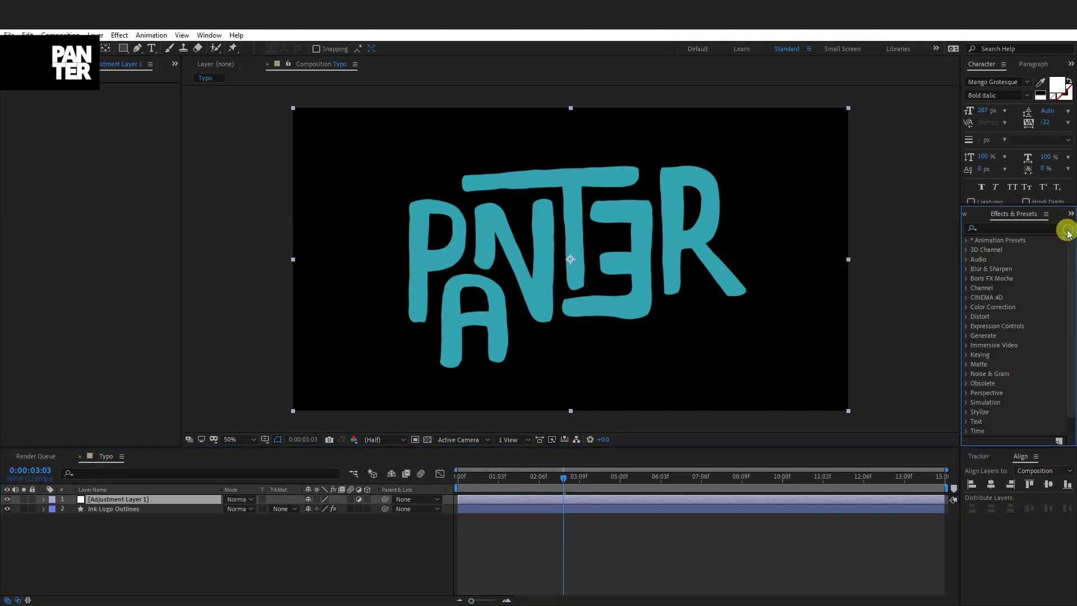
click(1040, 228)
text(fill)
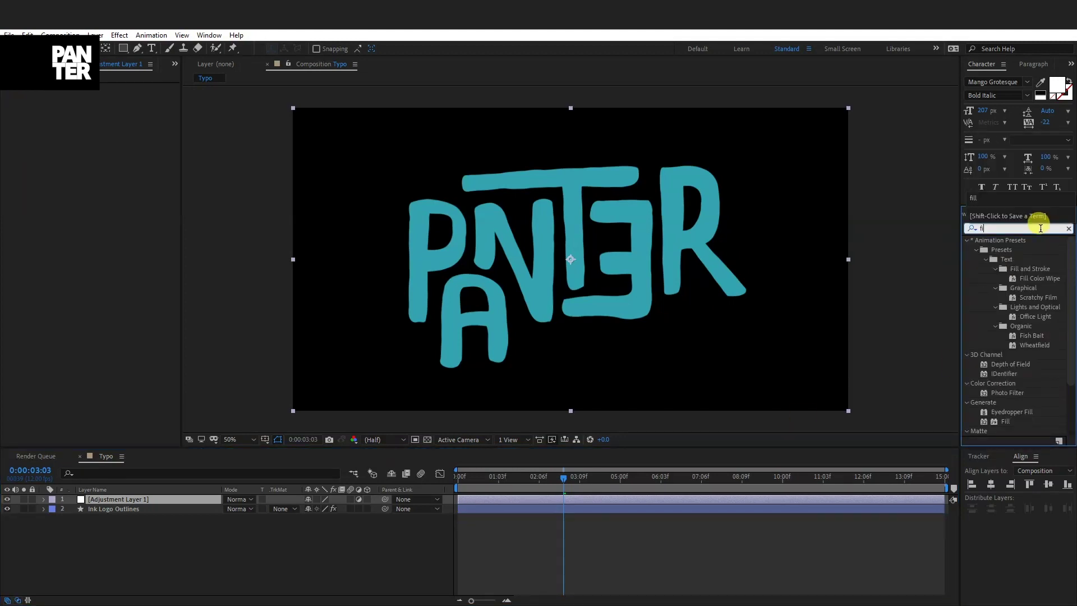
double_click(1005, 307)
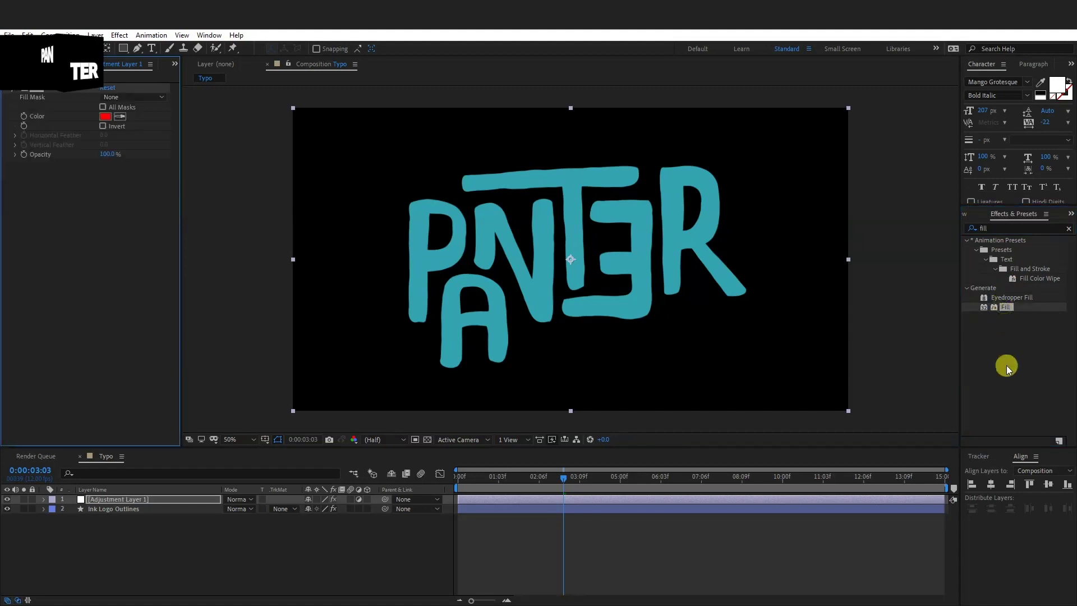
drag(1008, 309, 1032, 351)
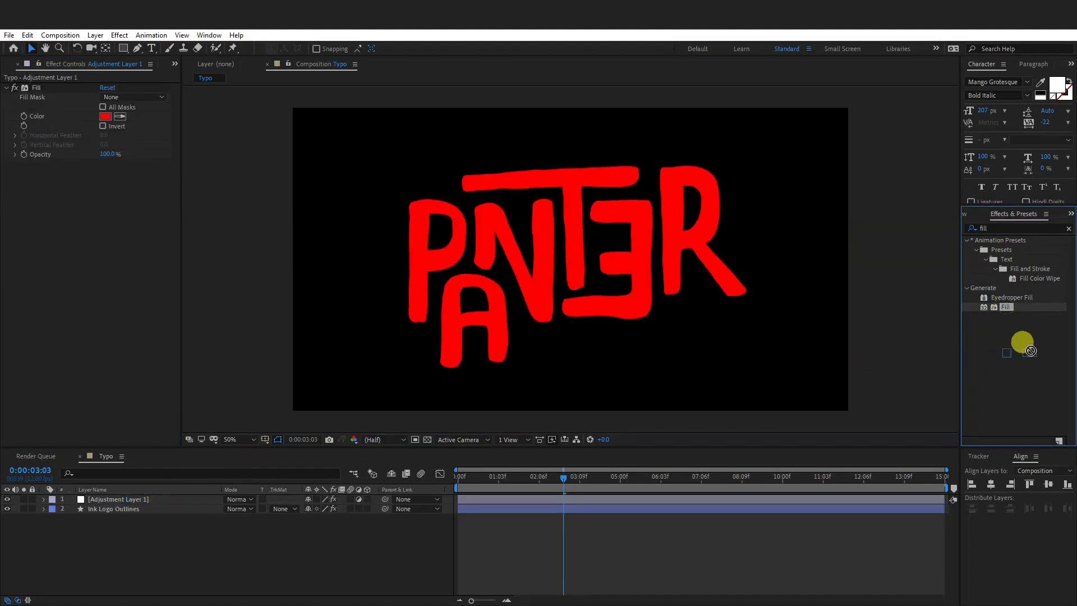
click(106, 117)
drag(749, 351, 700, 469)
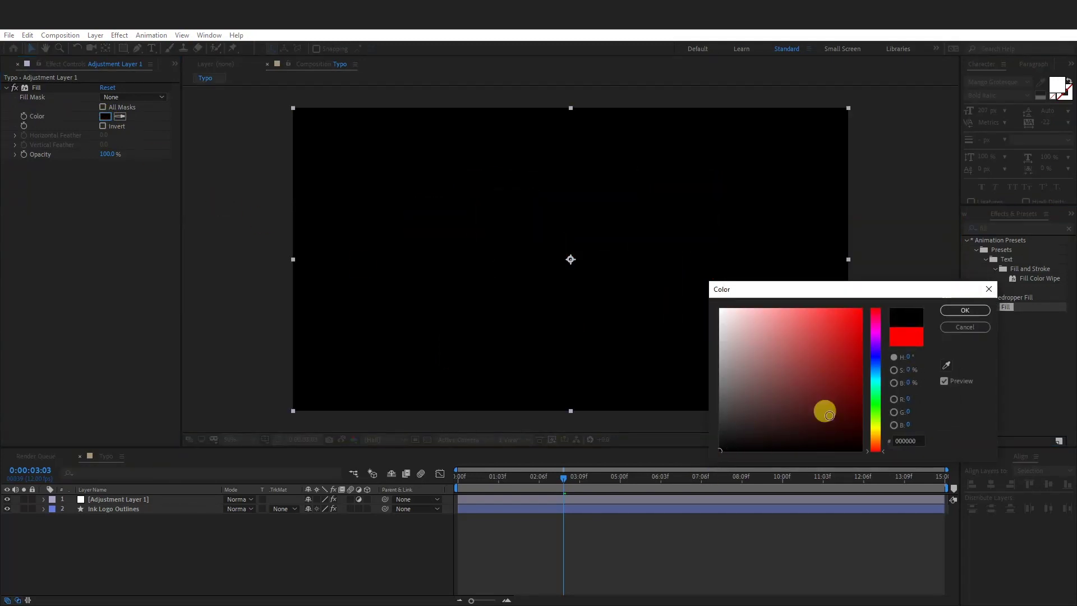
click(948, 310)
Apply Bevel Alpha with Edge Thickness 15 and a Light Angle of about 53°.
click(1069, 229)
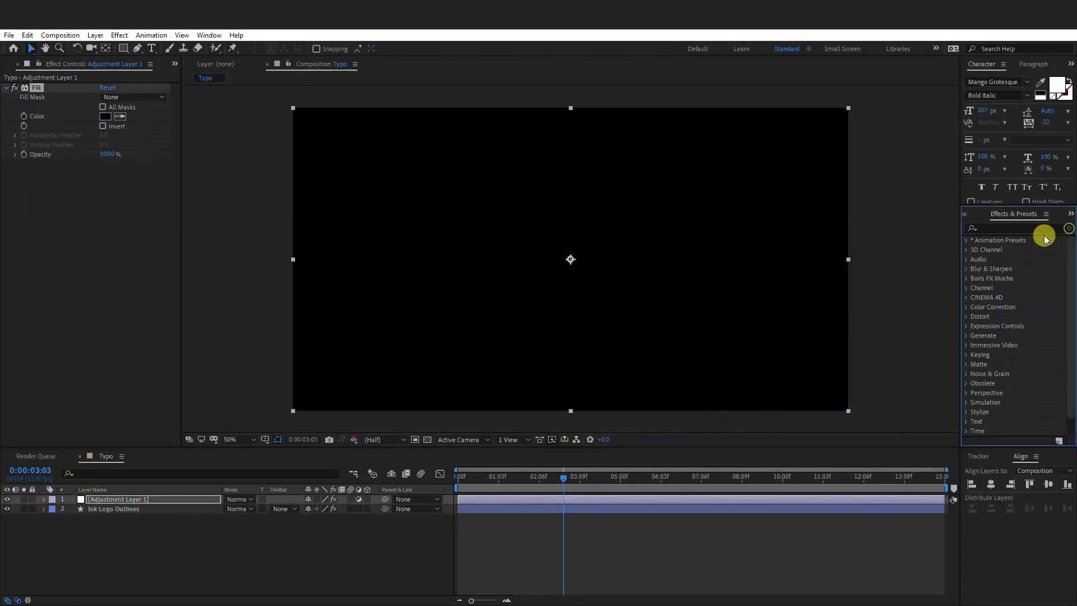
text(bevel al)
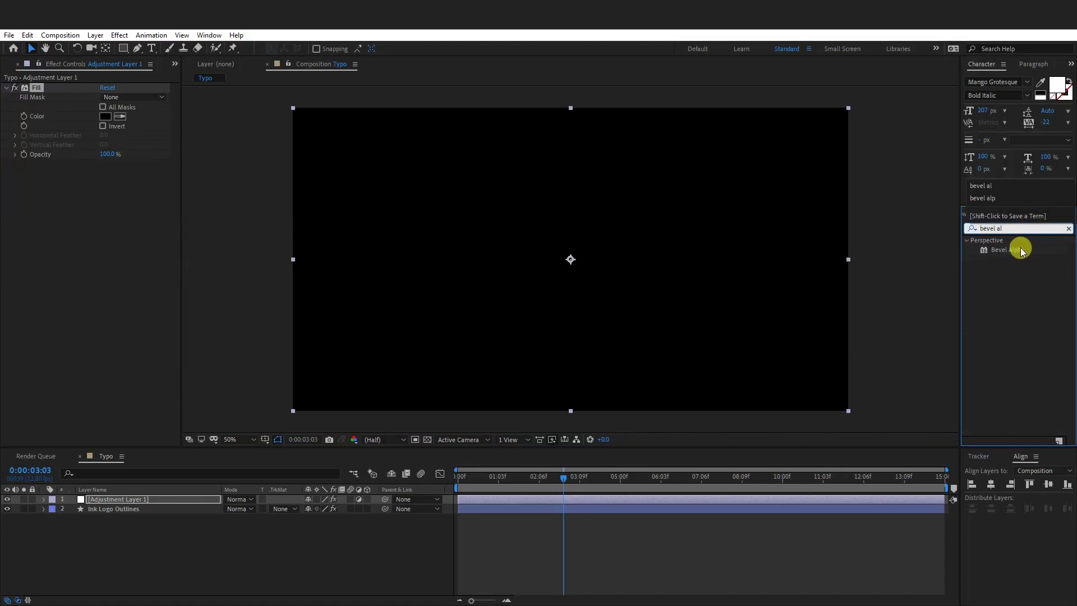
double_click(1020, 251)
click(105, 173)
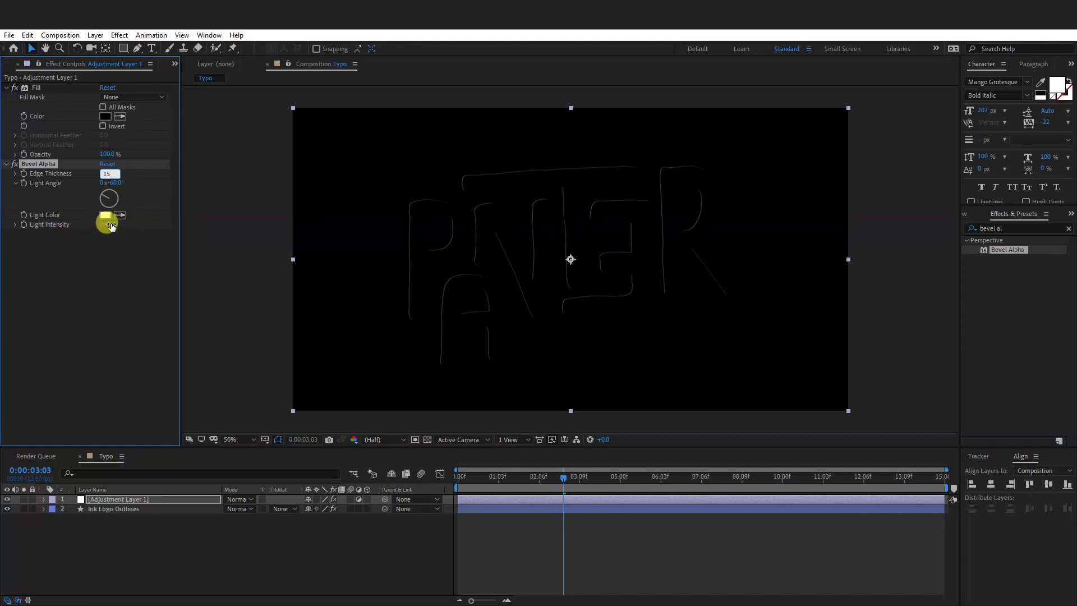
key(Return)
drag(107, 195, 134, 182)
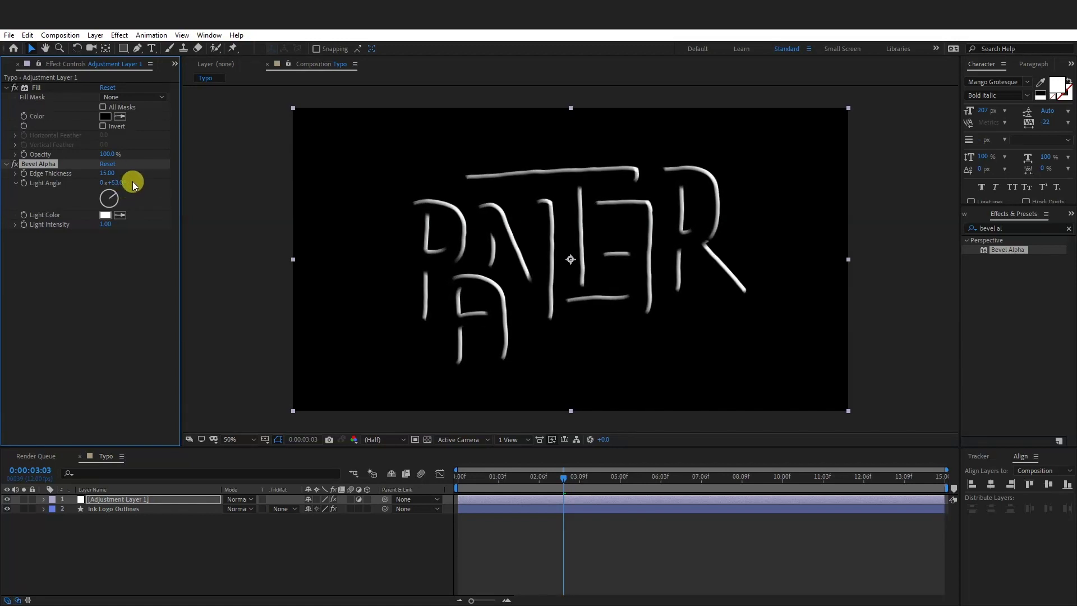
key(period)
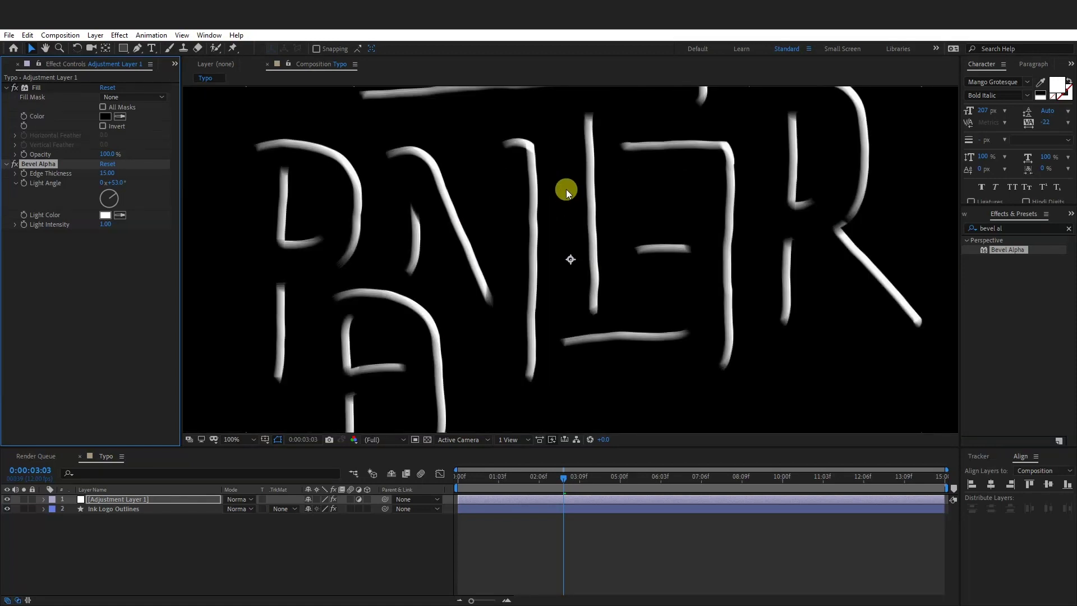
key(comma)
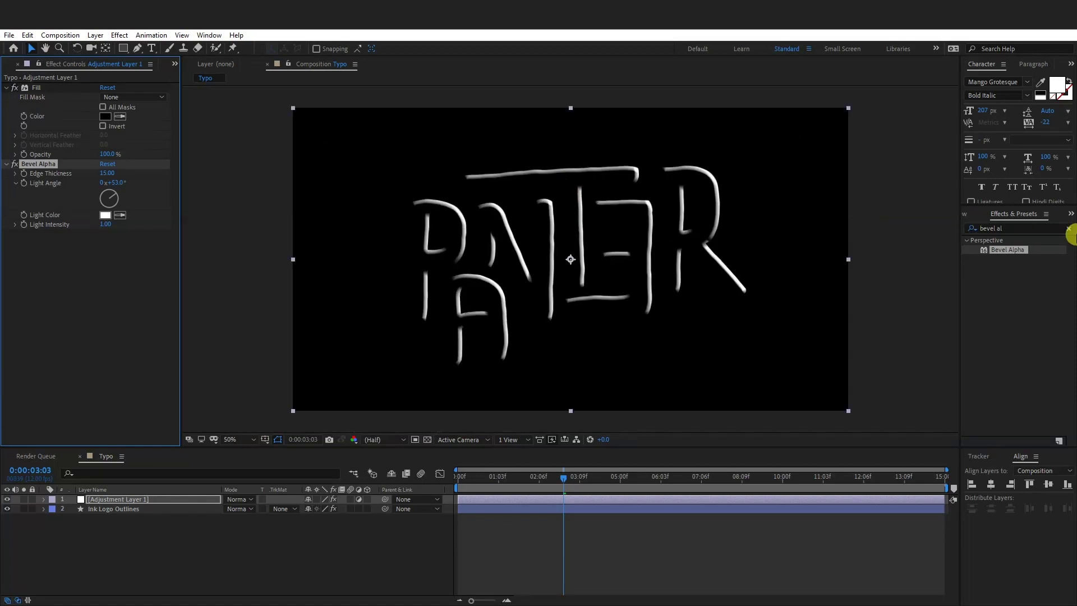
click(1068, 229)
Add Simple Choker to the adjustment layer with Choke Matte 7.00.
text(simple ch)
drag(1010, 249, 102, 252)
click(105, 253)
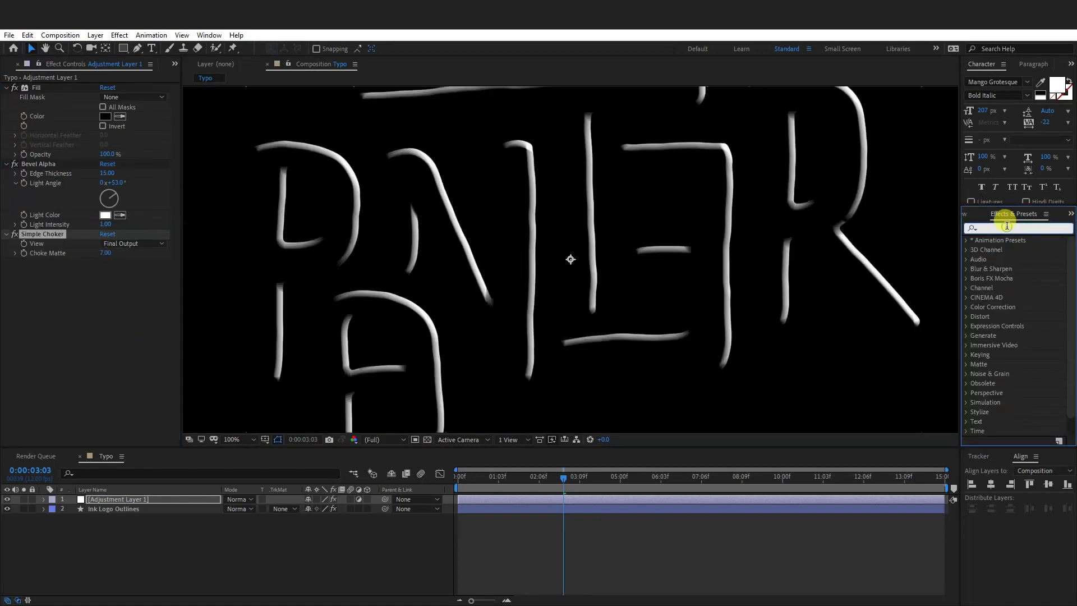
Add Solid Composite with its colour set to black.
click(1007, 227)
text(solid com)
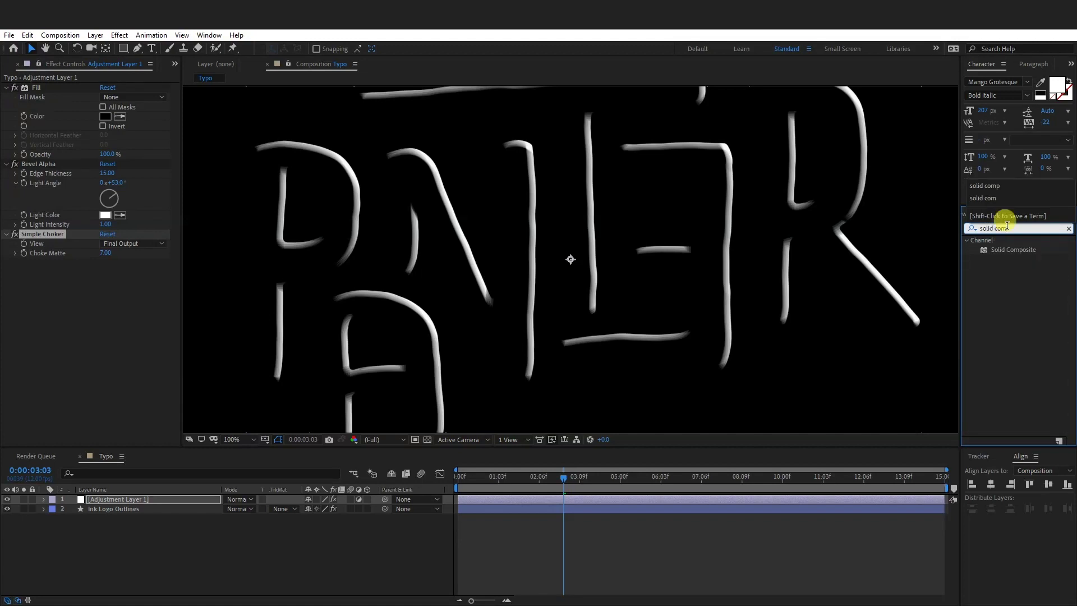
double_click(1013, 249)
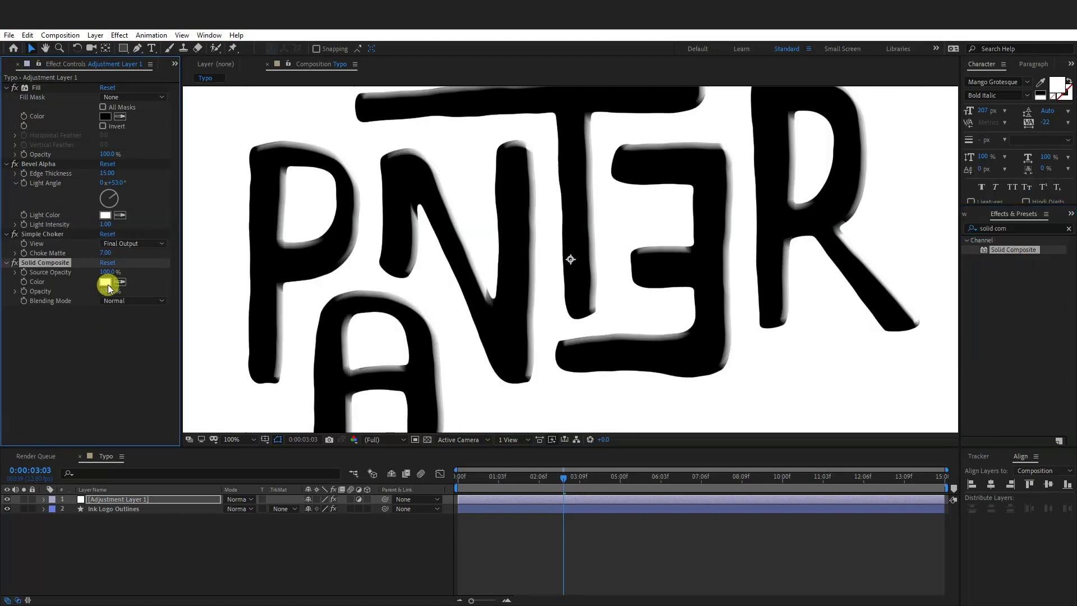
click(105, 282)
drag(736, 312, 699, 476)
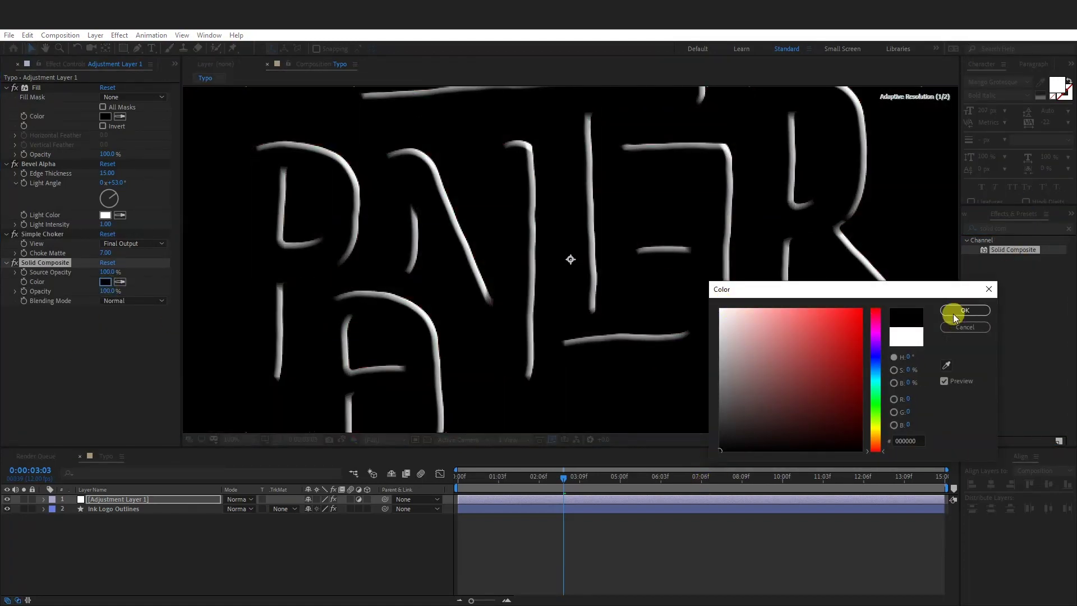
click(954, 315)
click(1069, 228)
Add Fractal Noise with Complexity 3 and Overlay blending mode.
click(1015, 229)
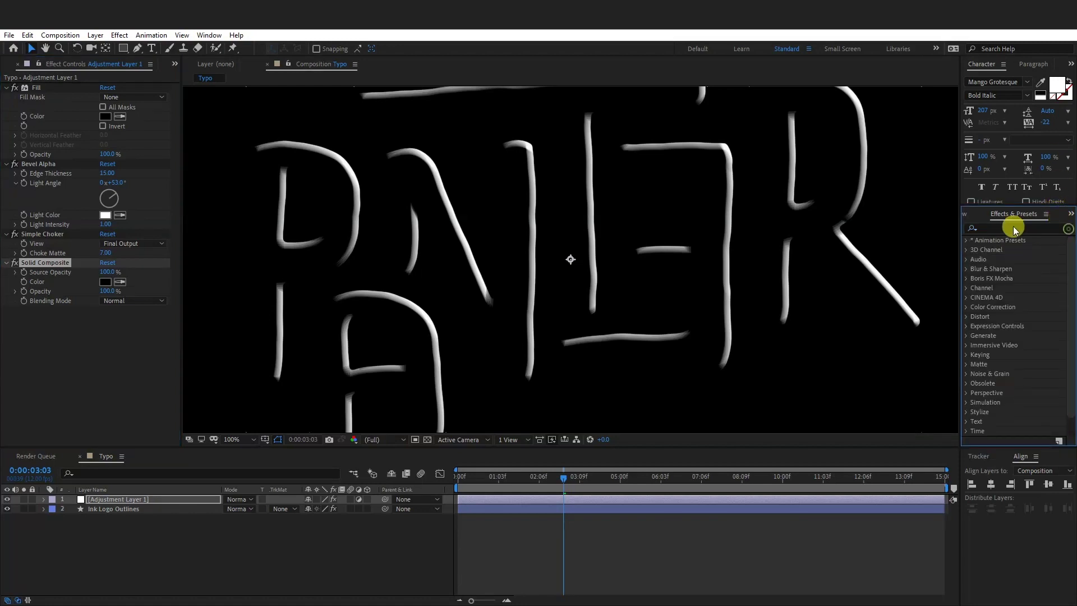
text(fractal)
click(1031, 289)
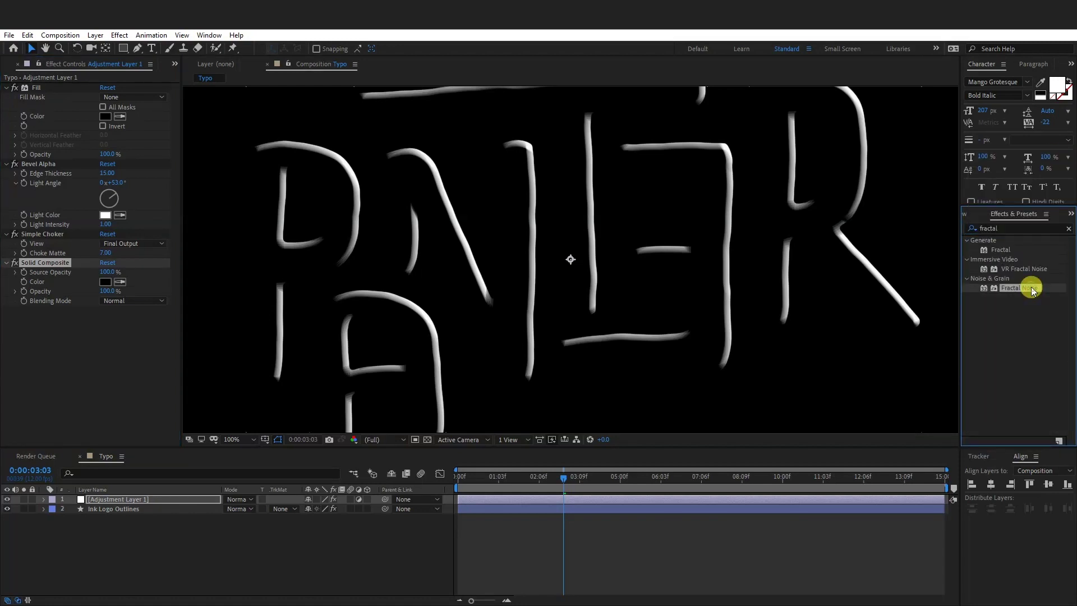
double_click(1032, 288)
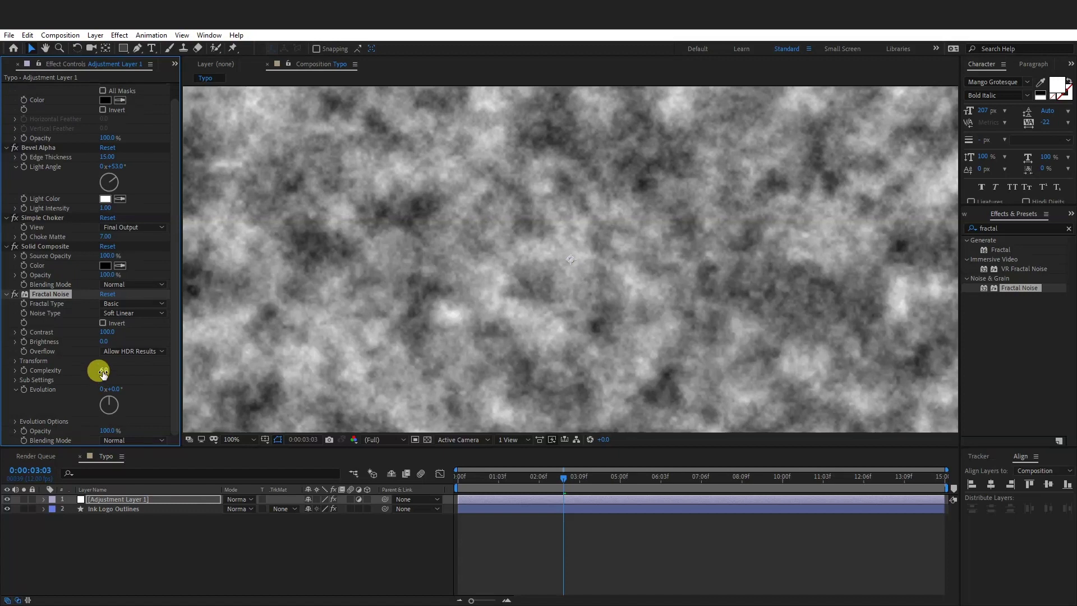
text(3)
key(Return)
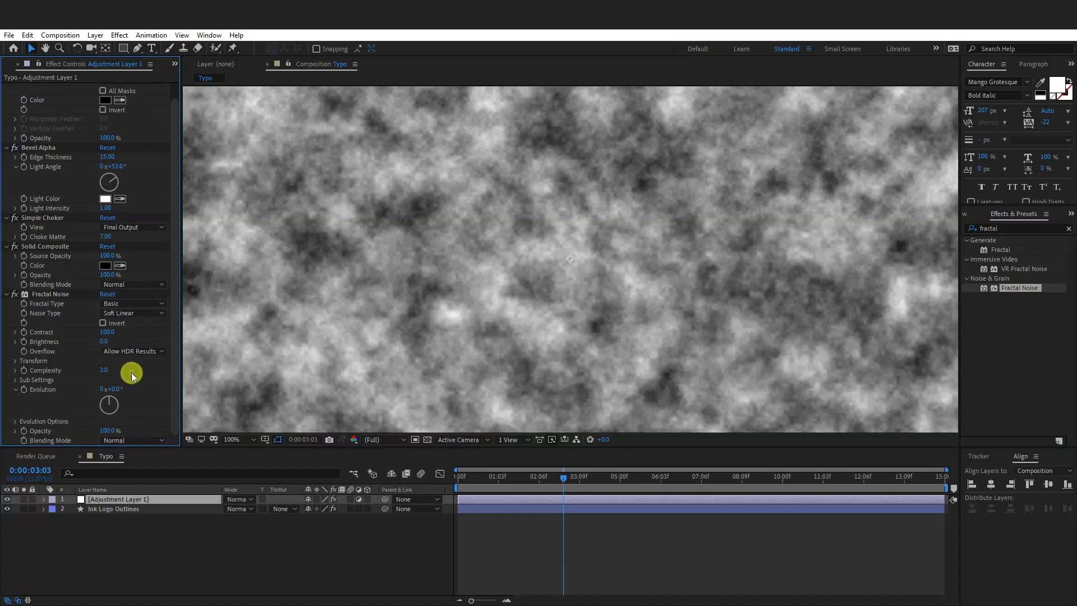
click(128, 440)
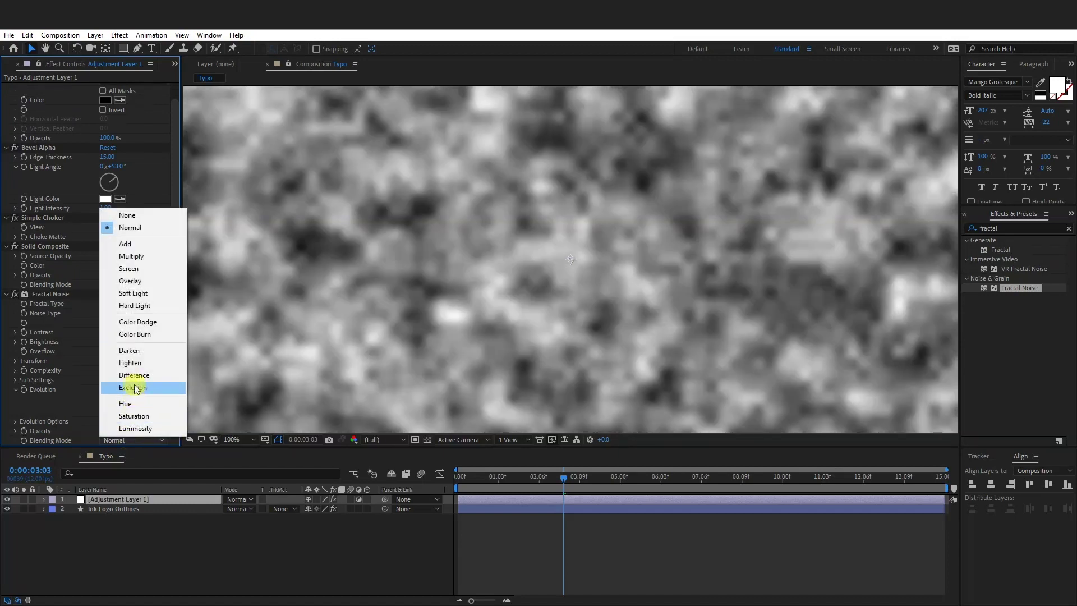
click(147, 283)
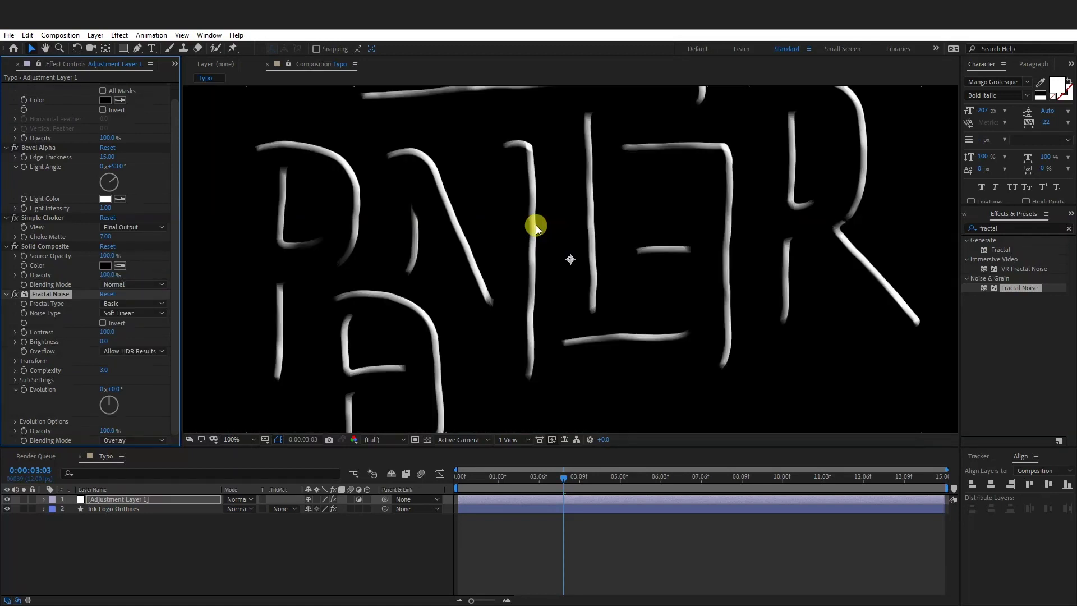
scroll(536, 225, up, 1)
scroll(540, 279, down, 2)
scroll(540, 280, down, 2)
scroll(541, 280, up, 2)
Add Fast Box Blur to the adjustment layer with Blur Radius 2.
click(1069, 228)
click(1023, 228)
text(fast box)
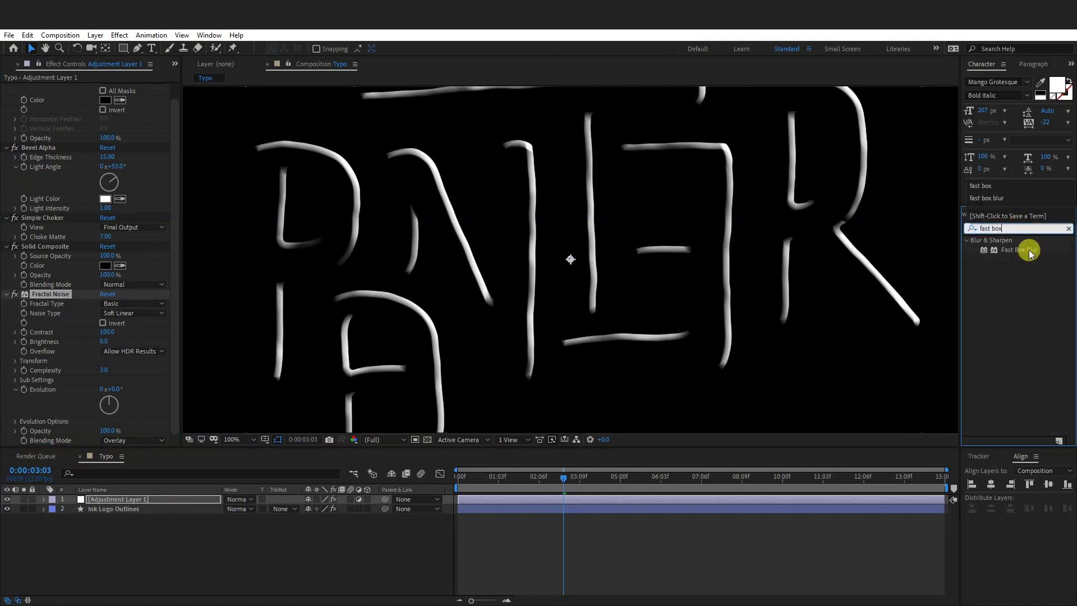
drag(1031, 249, 105, 411)
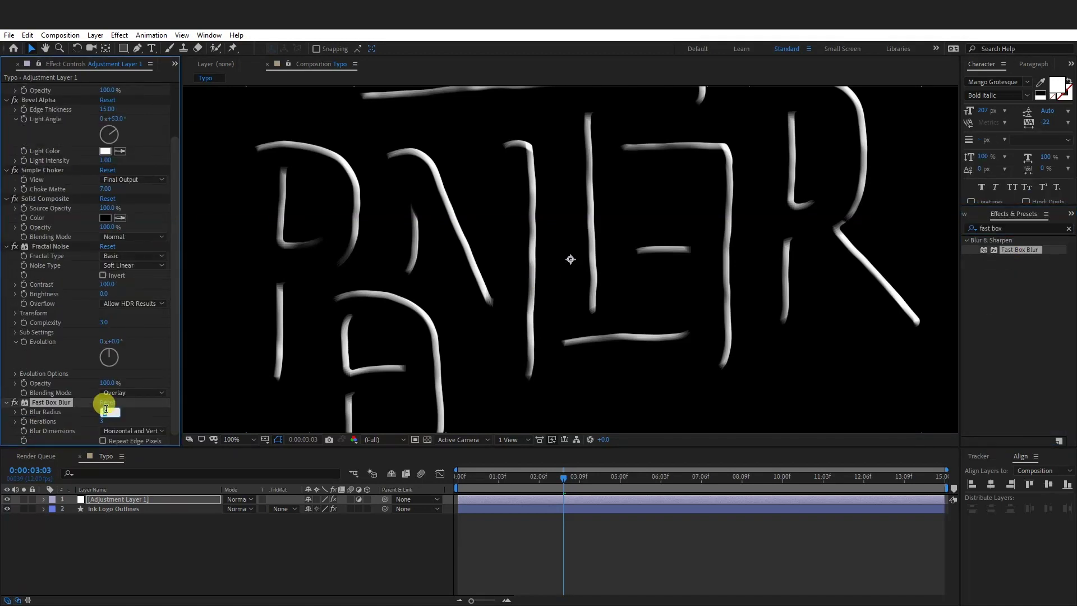
text(2)
key(Return)
Add Threshold and raise its Level to 168.
click(1069, 229)
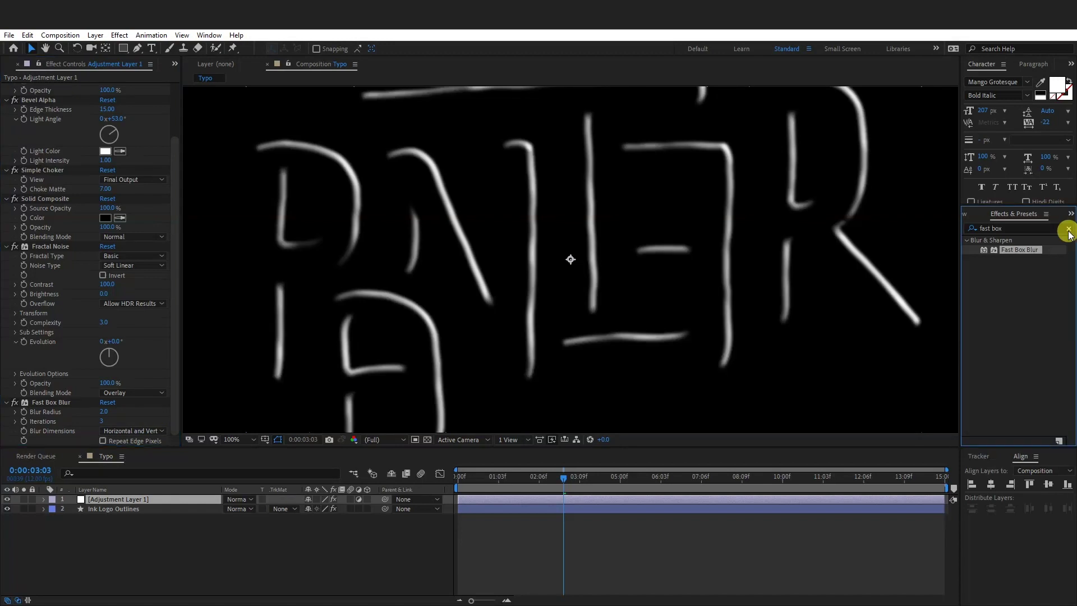
click(1011, 229)
text(threshol)
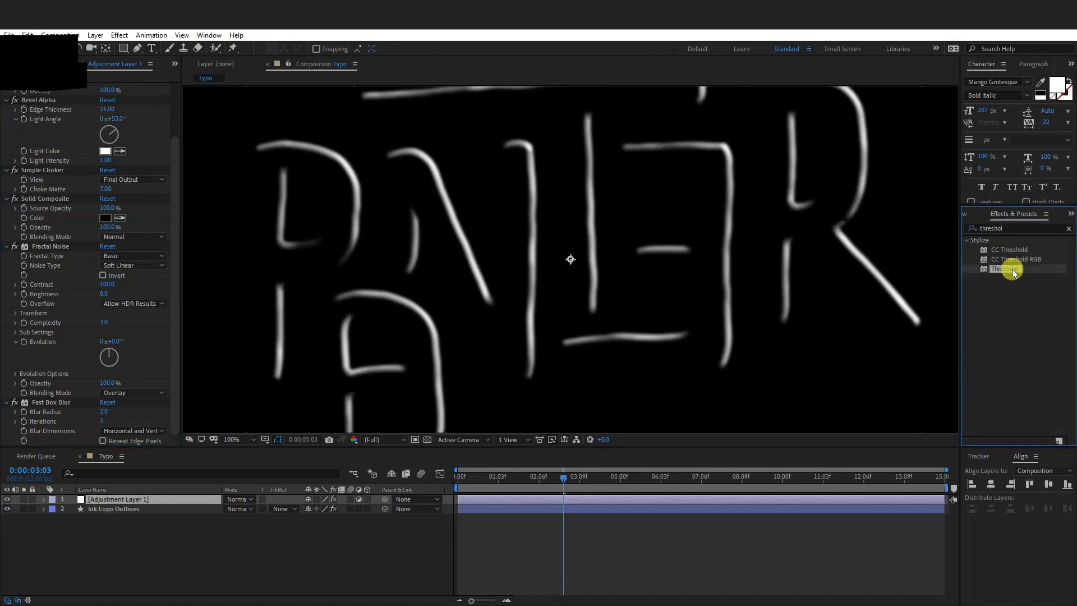
double_click(1012, 269)
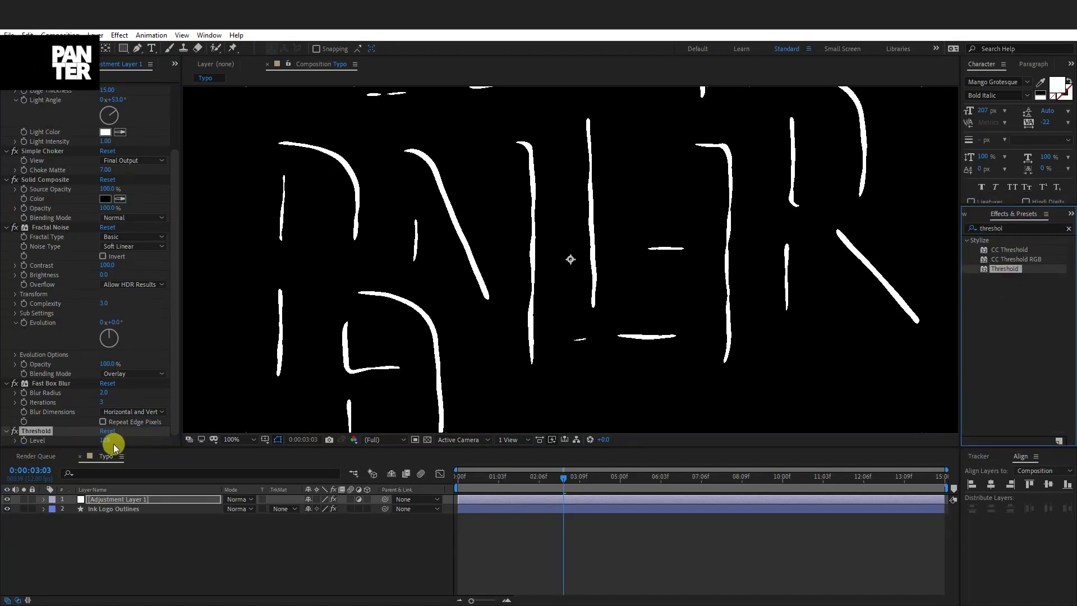
mouse_move(105, 442)
mouse_down()
mouse_move(95, 440)
mouse_move(106, 439)
mouse_up()
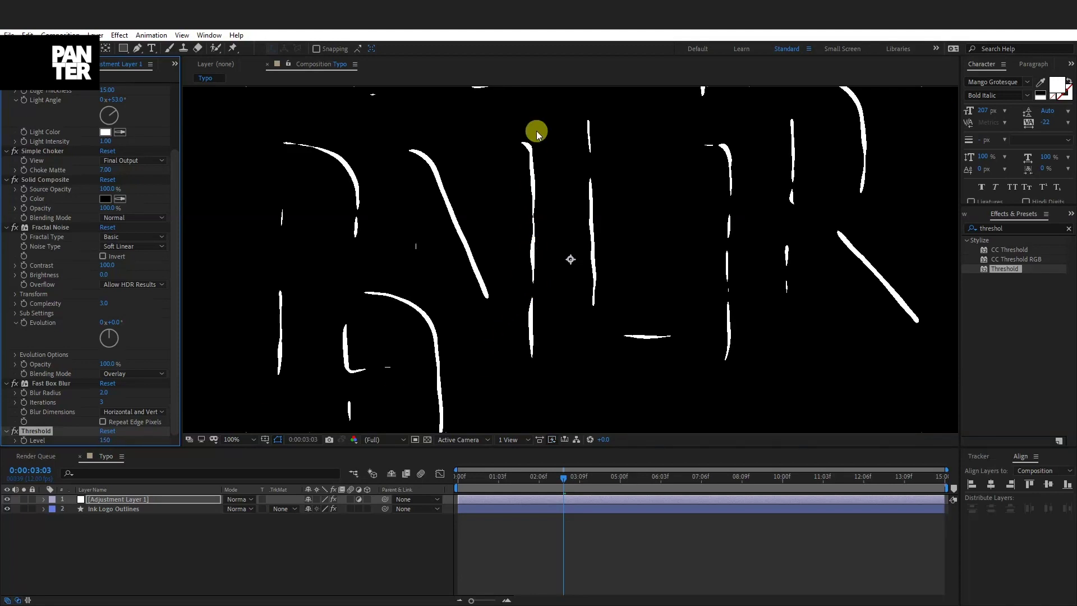
drag(120, 439, 130, 440)
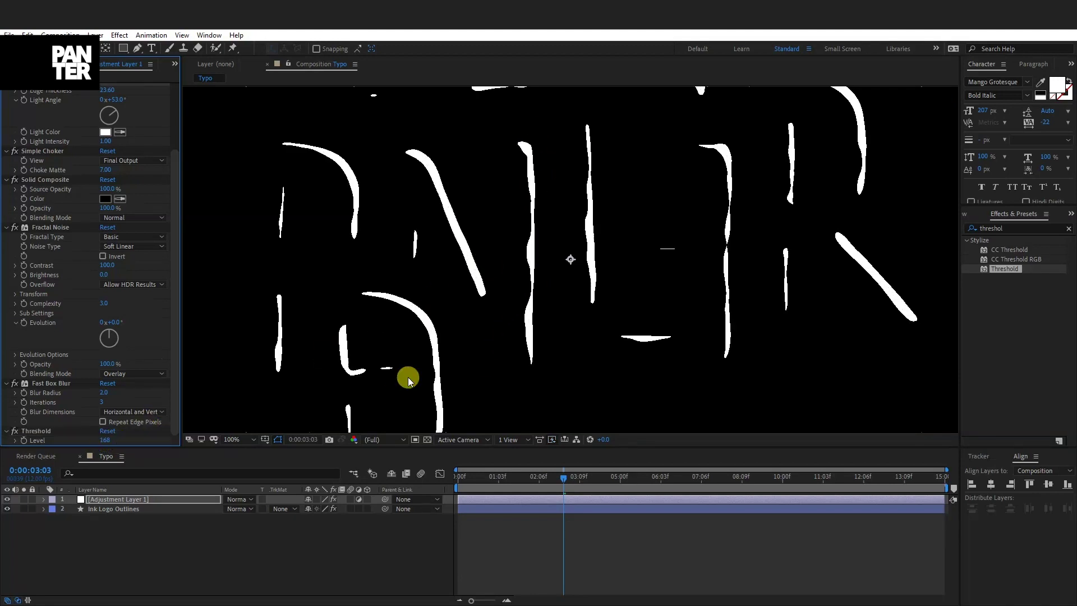
click(1069, 229)
Add a second Fast Box Blur below Threshold with Blur Radius 1.
click(1029, 229)
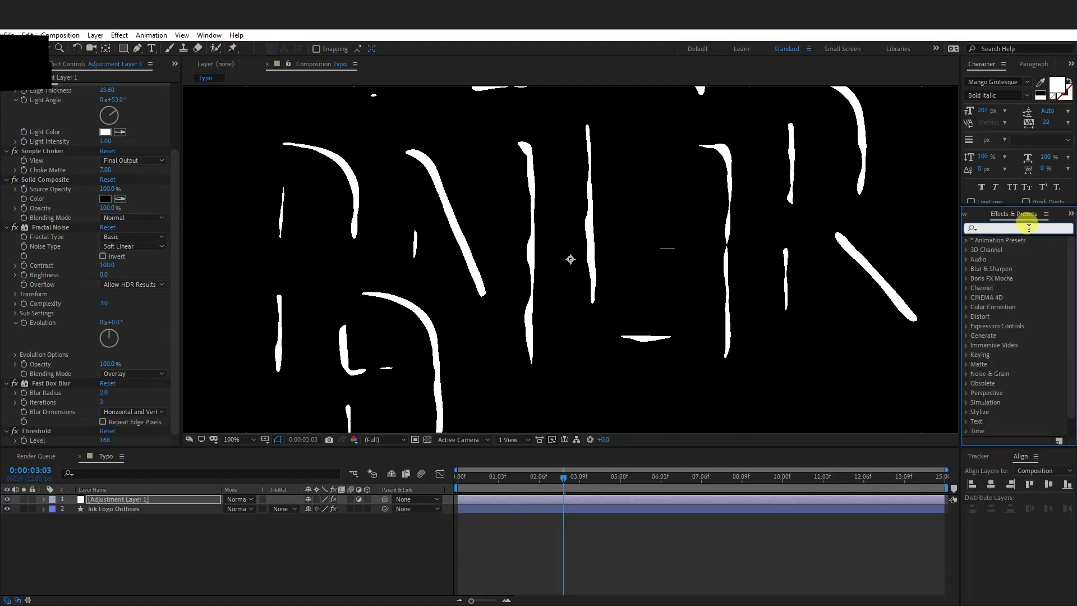
text(fast box)
drag(1020, 250, 107, 420)
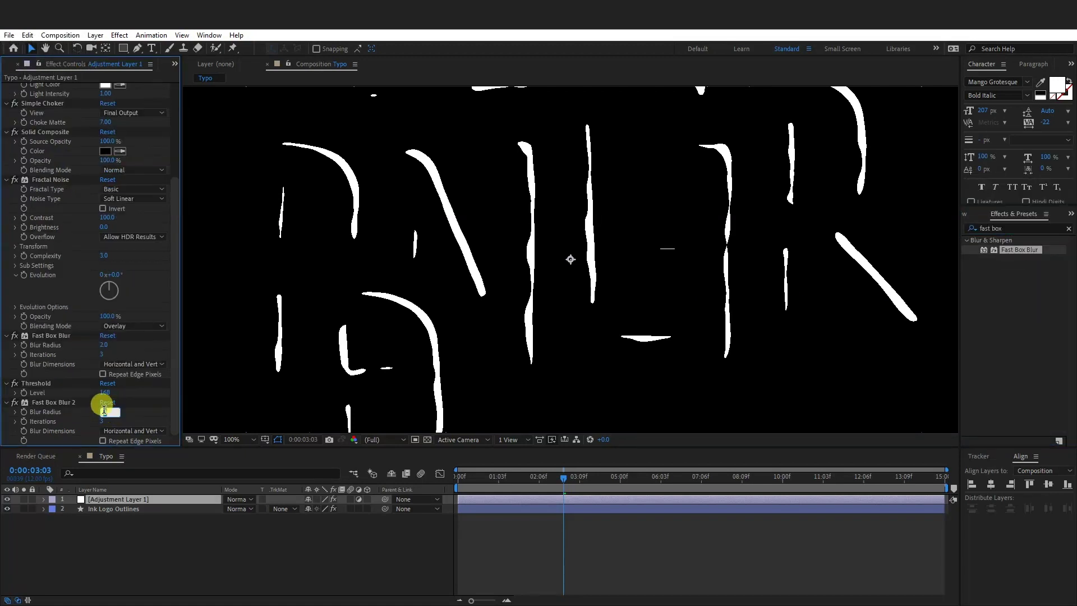
text(1)
key(Return)
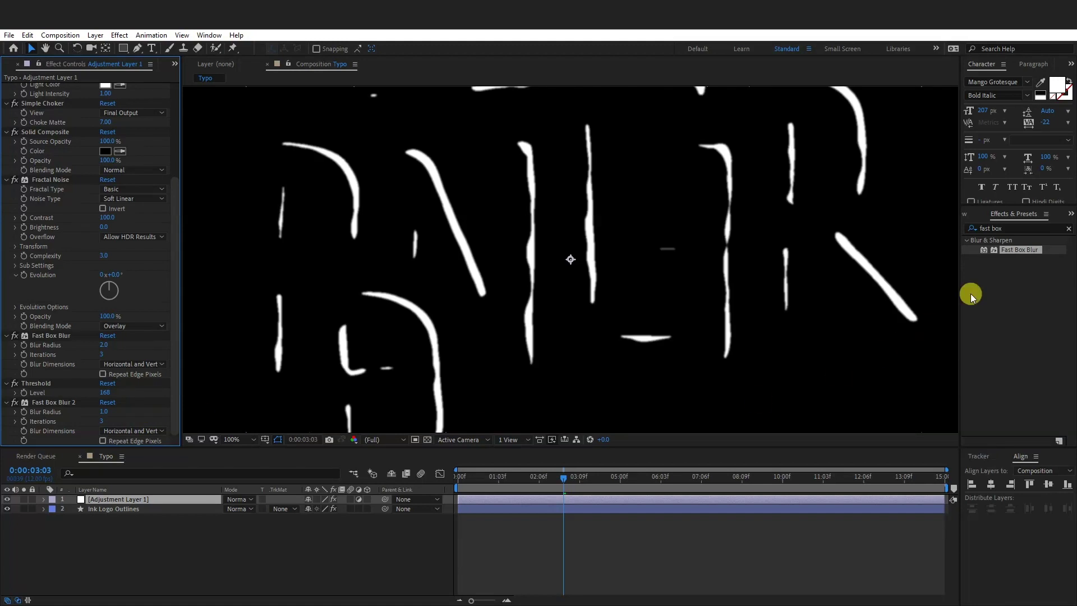
Add Brightness & Contrast with Use Legacy on and Contrast 80.
click(1069, 228)
click(1031, 230)
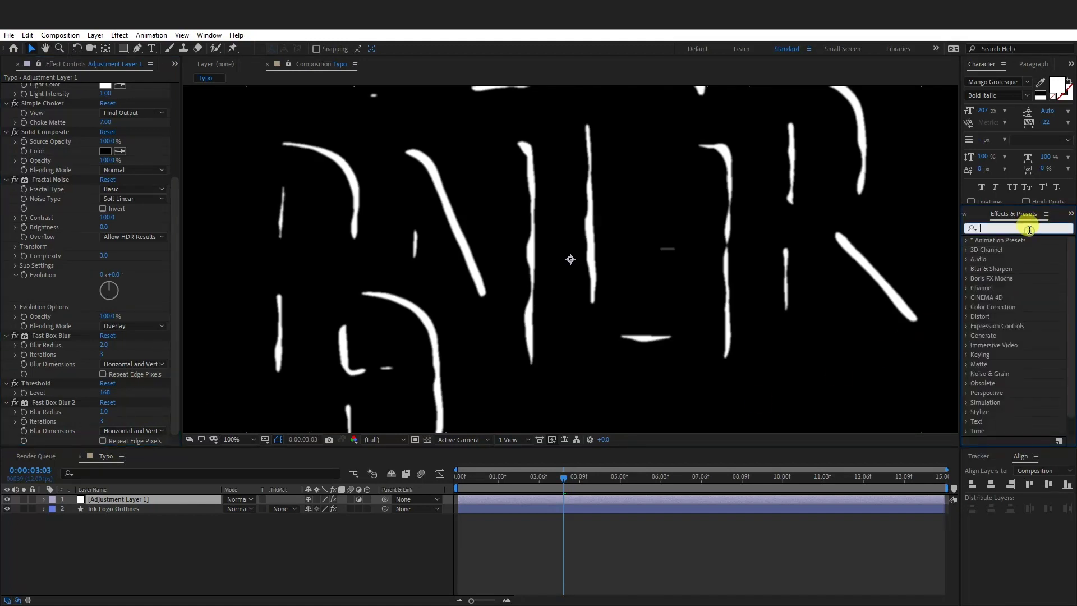
text(brightne)
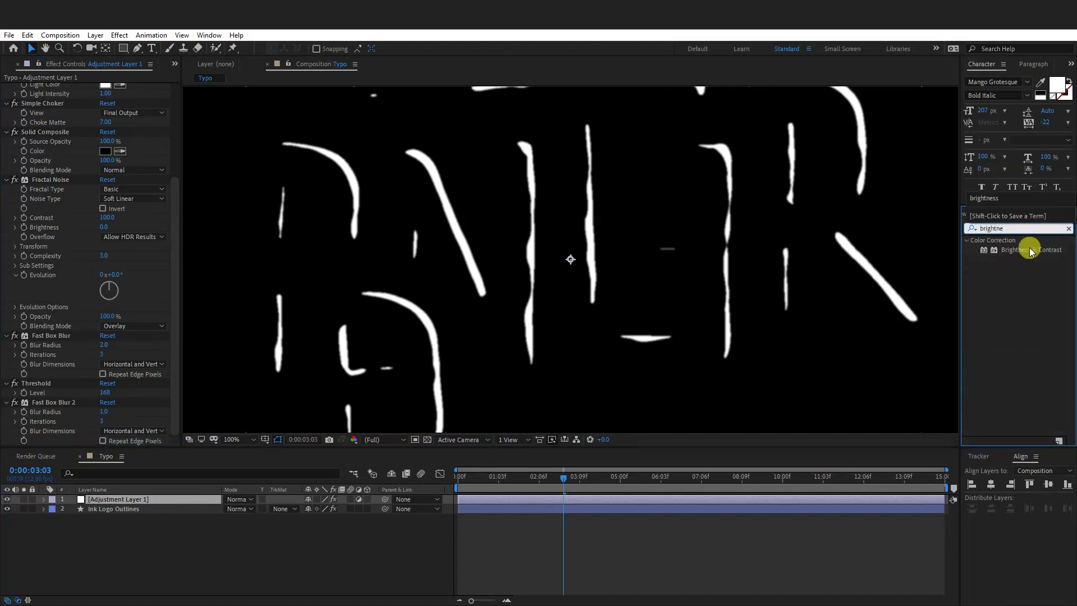
click(1031, 250)
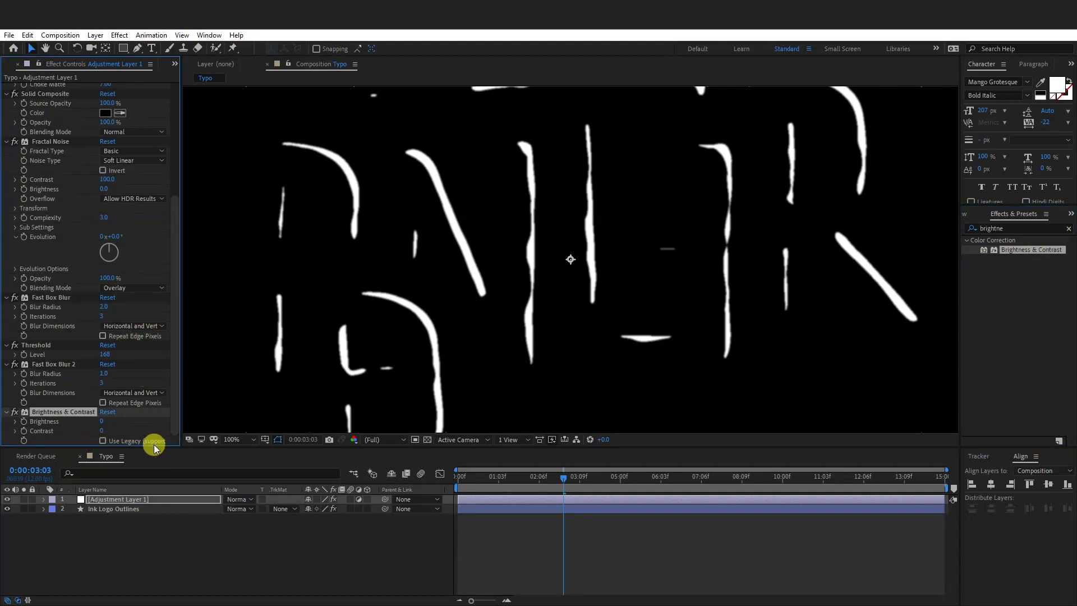
click(103, 441)
click(101, 431)
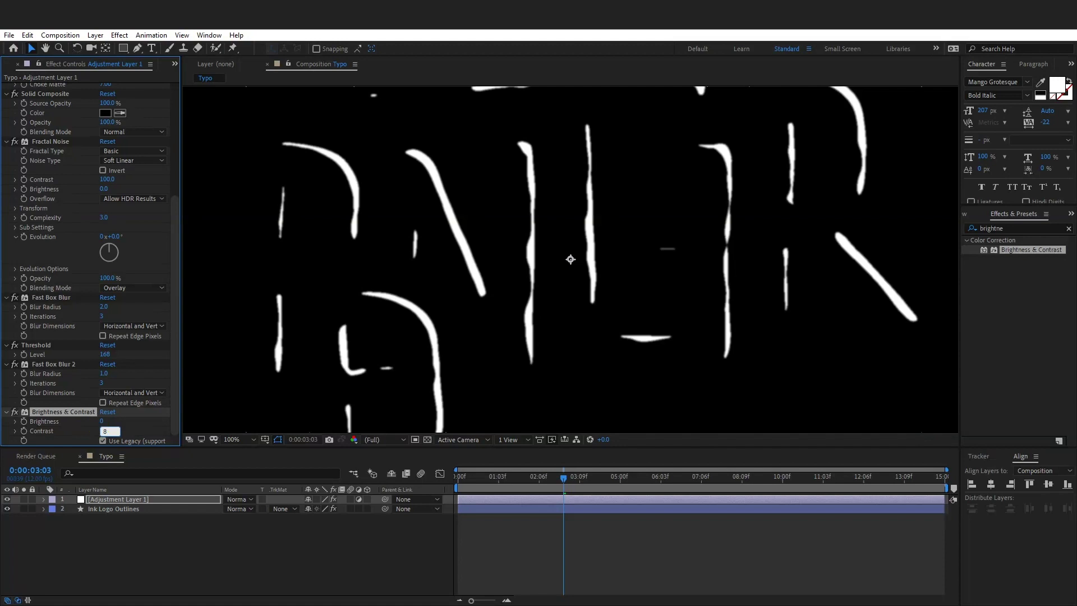
text(80)
click(130, 432)
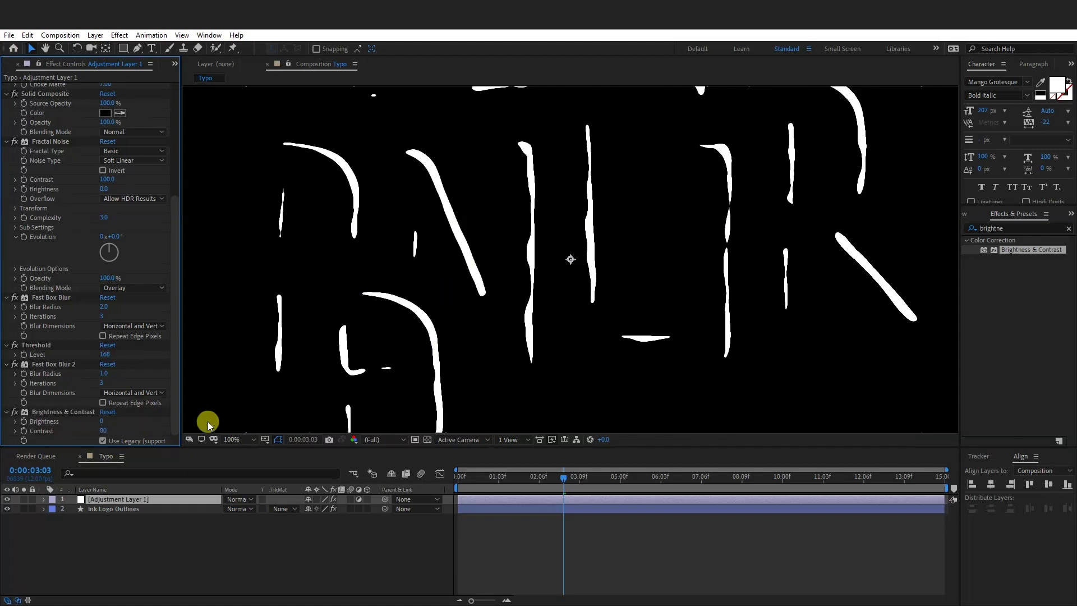
click(159, 498)
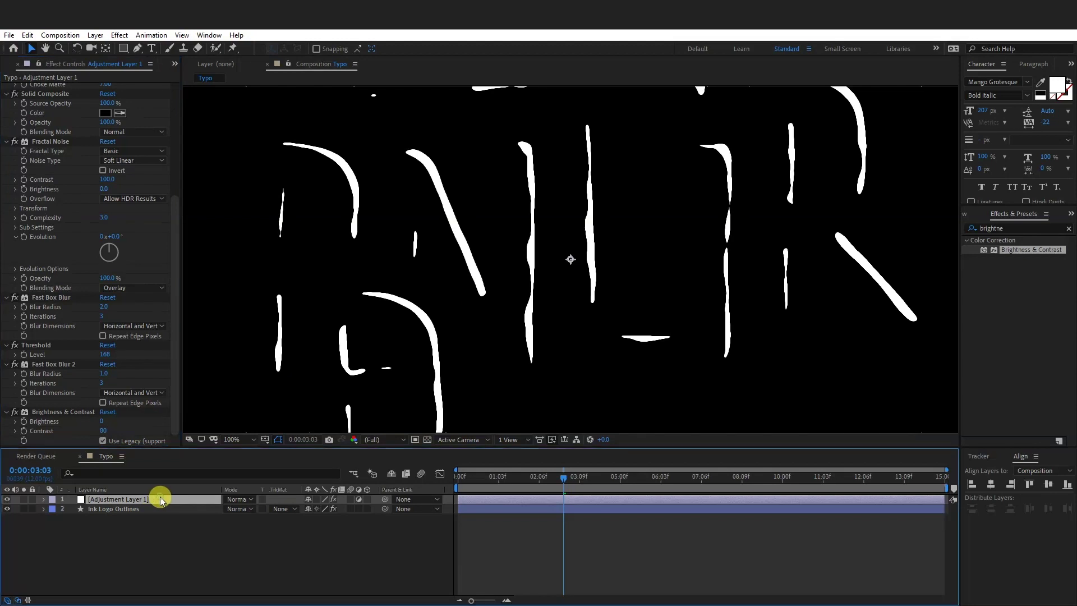
Set the adjustment layer to Screen blend mode and preview the animation.
click(244, 501)
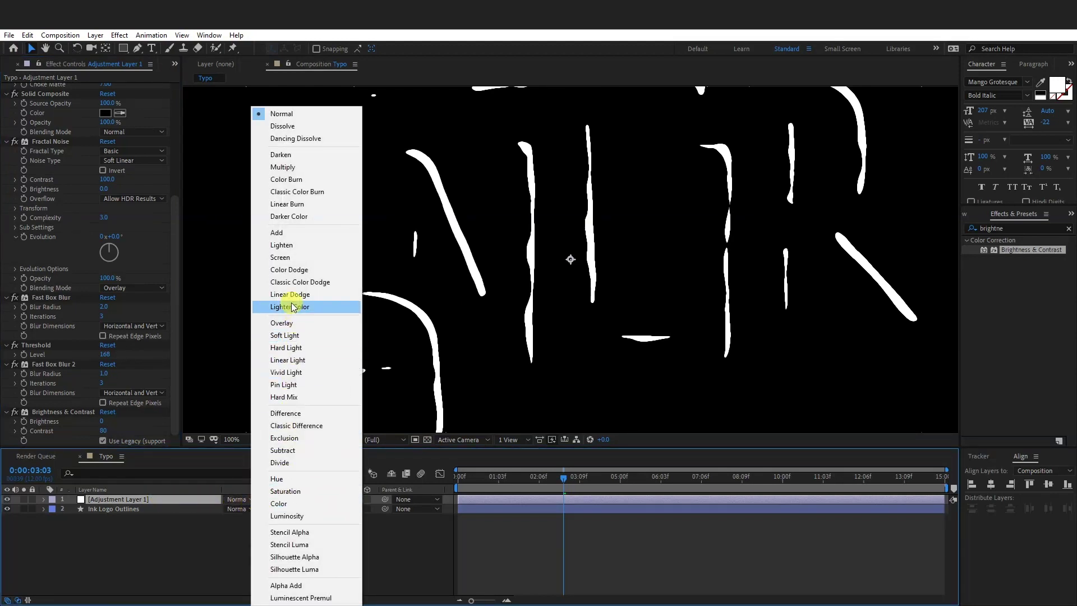
click(283, 257)
key(comma)
key(space)
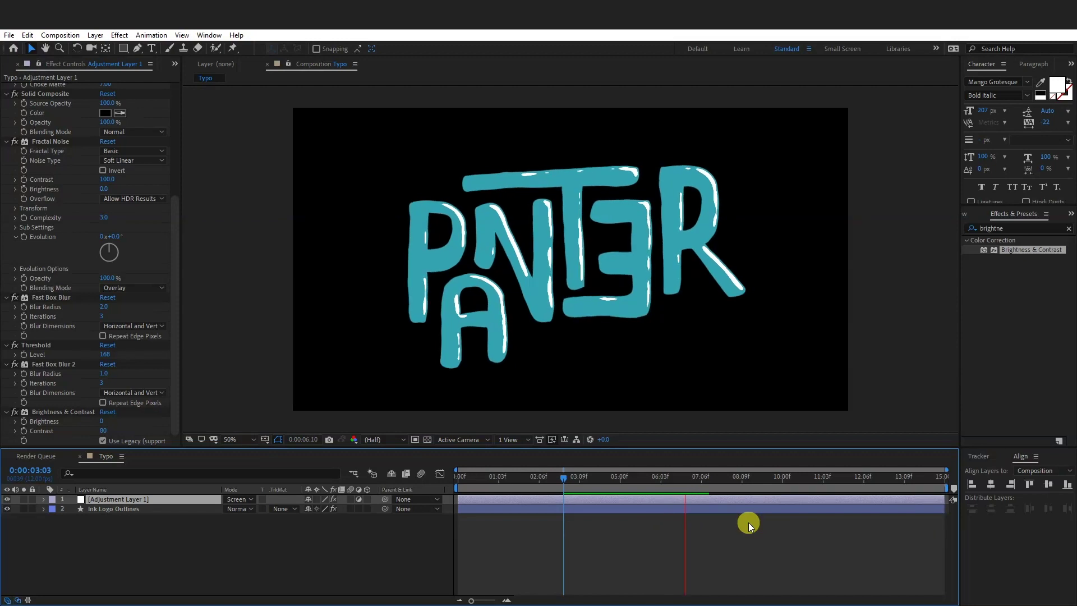
key(space)
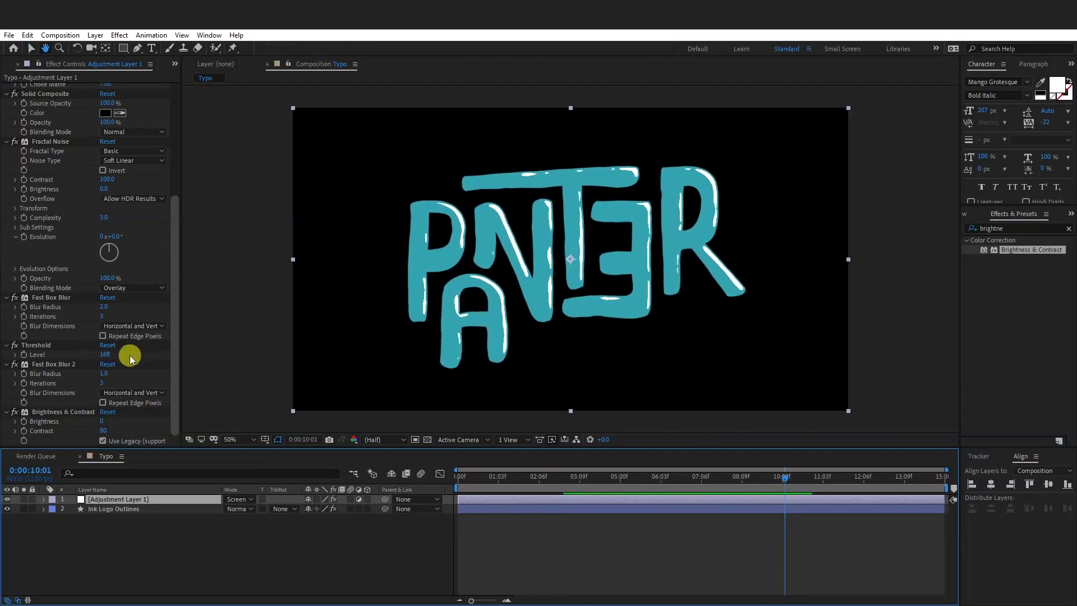
Lower Threshold Level to 110 and Bevel Edge Thickness to 20.40, then replay from the start.
drag(105, 355, 96, 356)
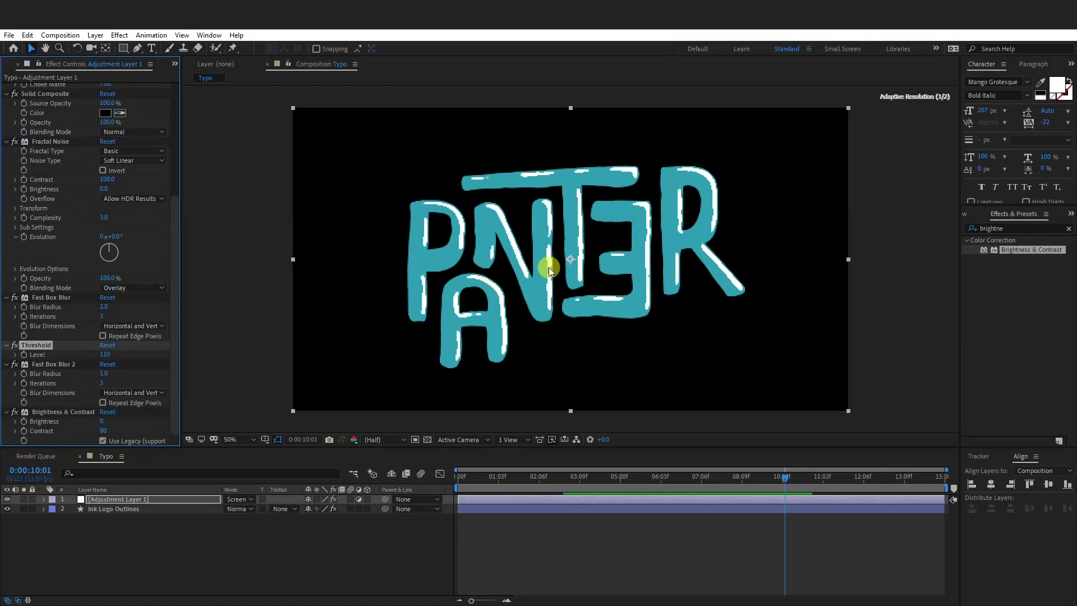
scroll(108, 272, up, 10)
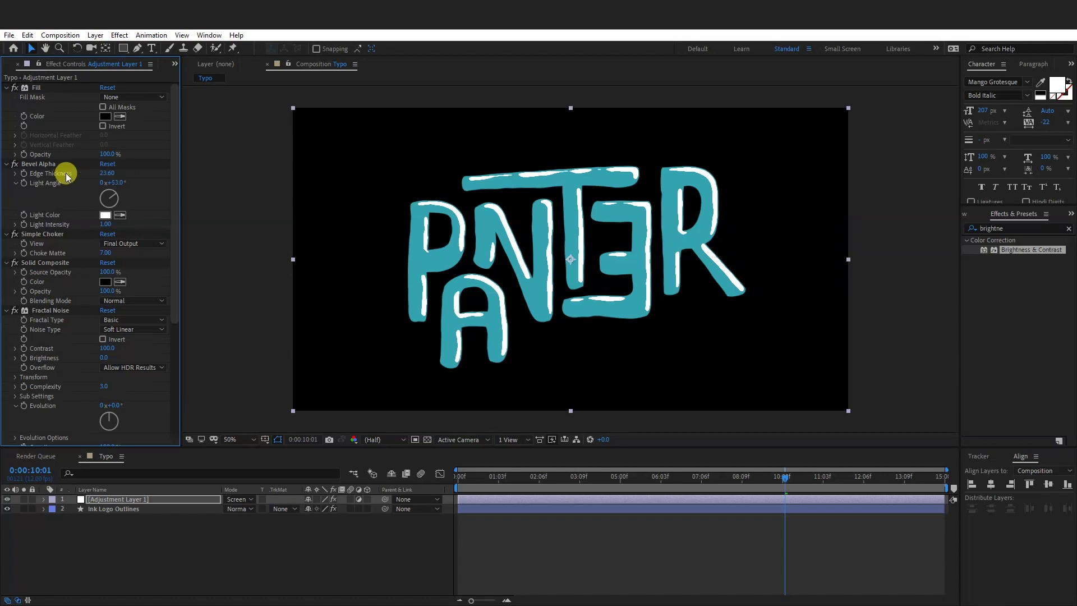
drag(104, 176, 96, 175)
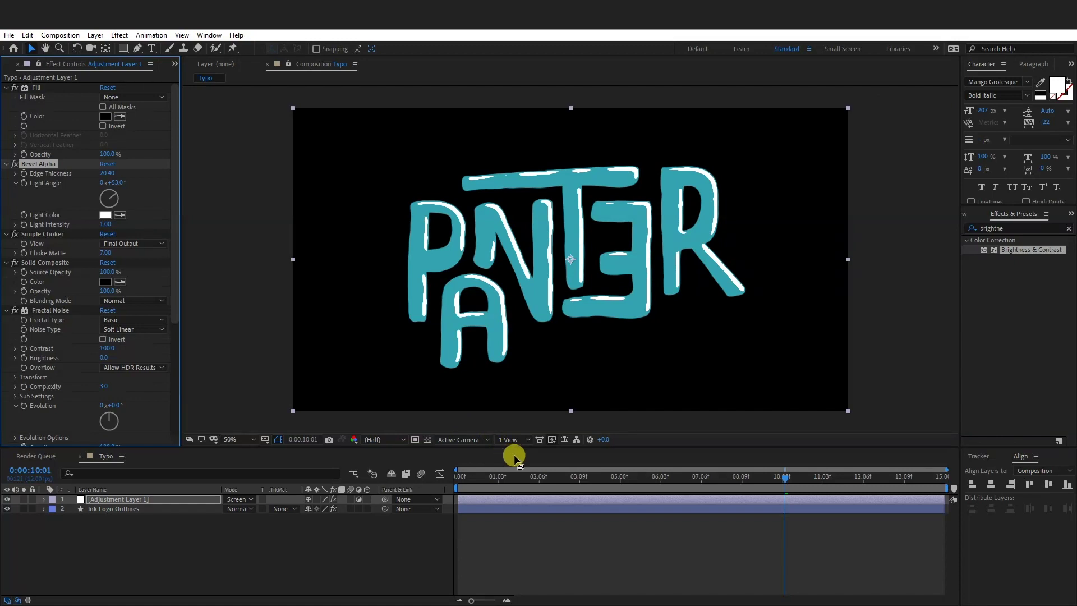
drag(517, 480, 454, 475)
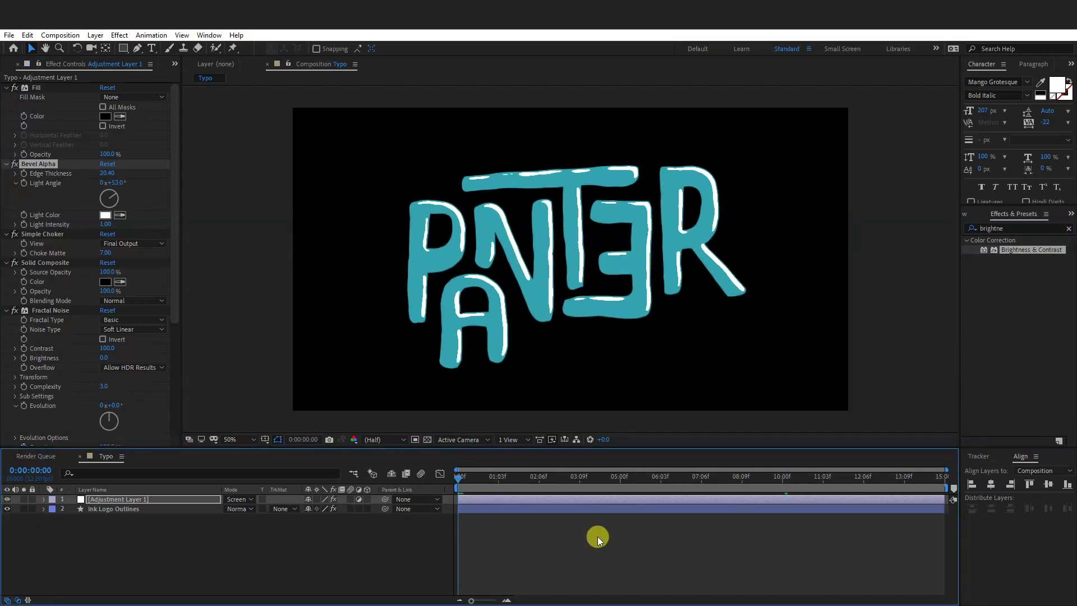
key(space)
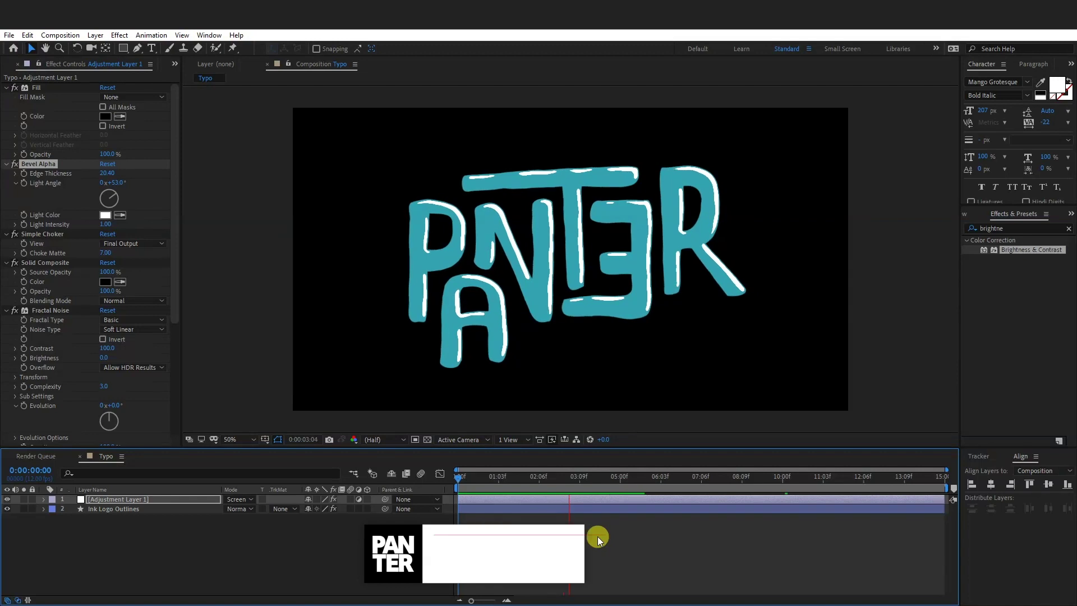